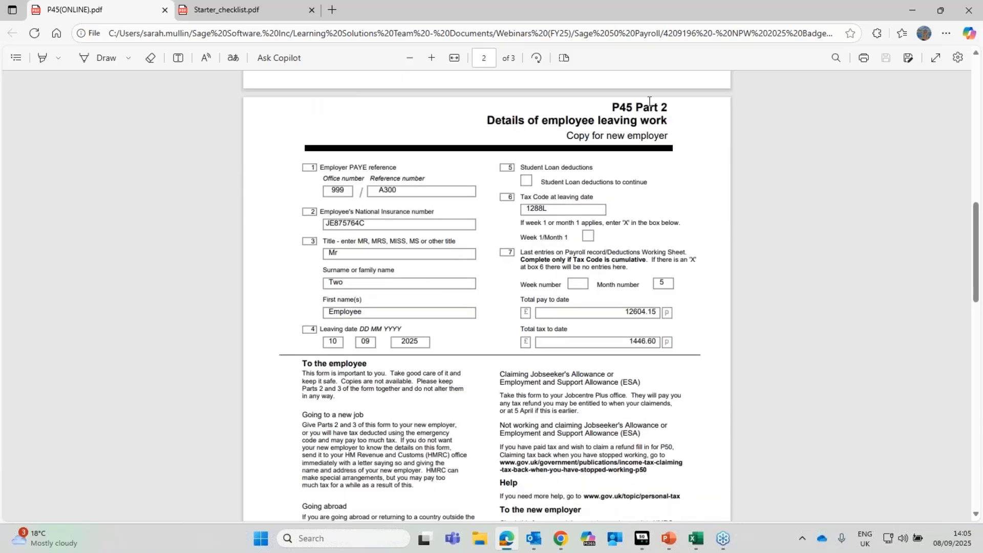
Step: Review the employee leaving details on Part 2 of the P45, including tax code, month number, total pay and total tax
{"action": "left_click_drag", "start_coordinate": [665, 108], "coordinate": [612, 108]}
{"action": "left_click", "coordinate": [863, 188]}
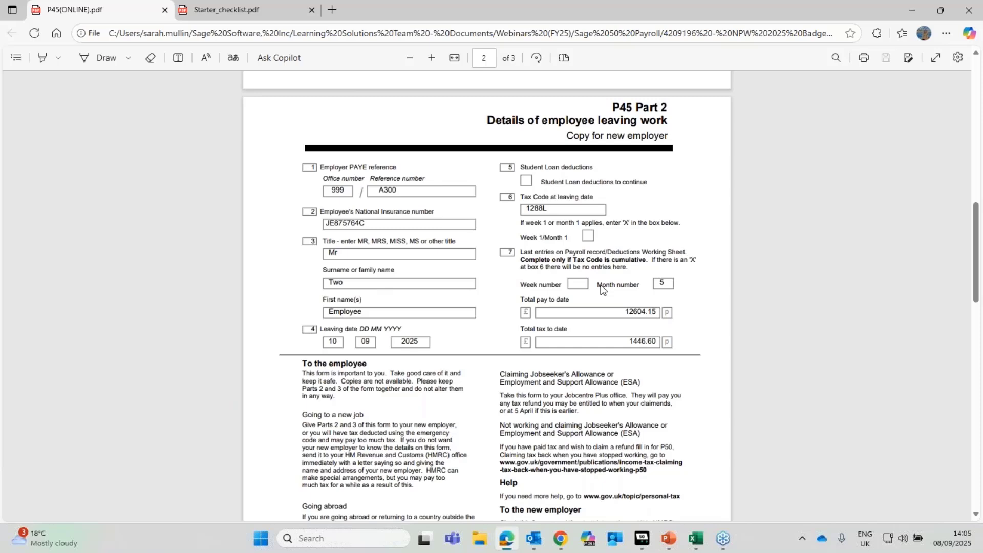
{"action": "scroll", "coordinate": [592, 312], "scroll_direction": "down", "scroll_amount": 2}
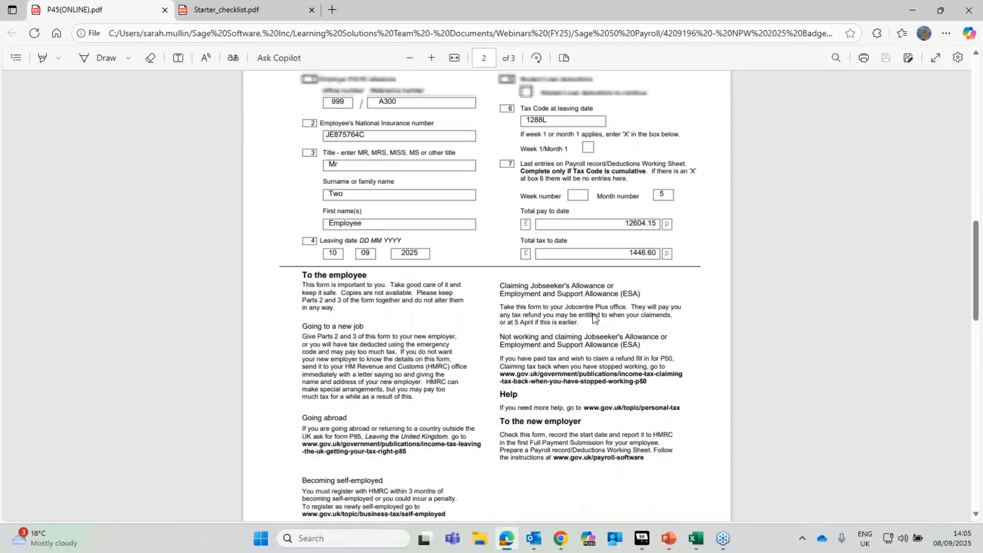
{"action": "scroll", "coordinate": [592, 313], "scroll_direction": "up", "scroll_amount": 2}
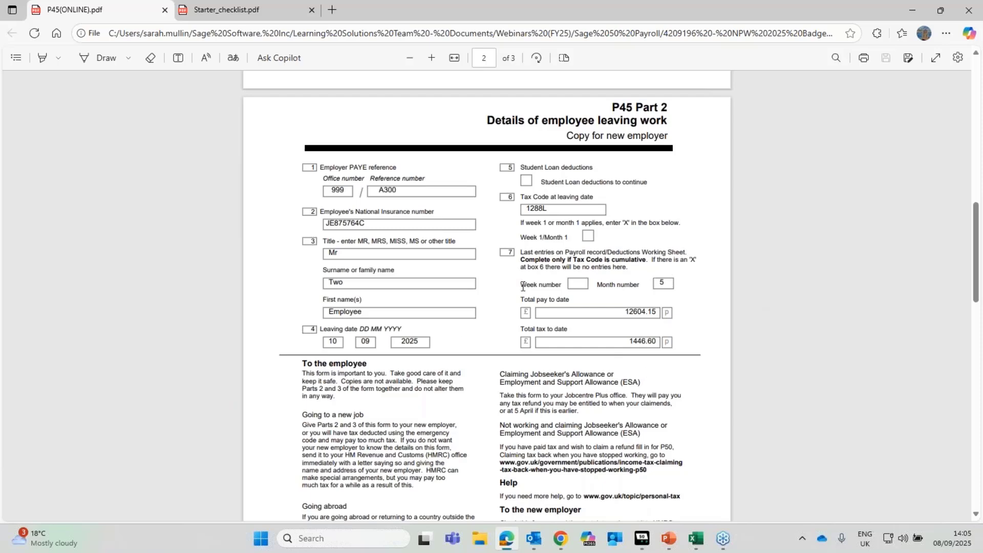
Step: Open the starter checklist and review its personal details and employee statement sections, including Statements A, B and C
{"action": "left_click", "coordinate": [235, 11]}
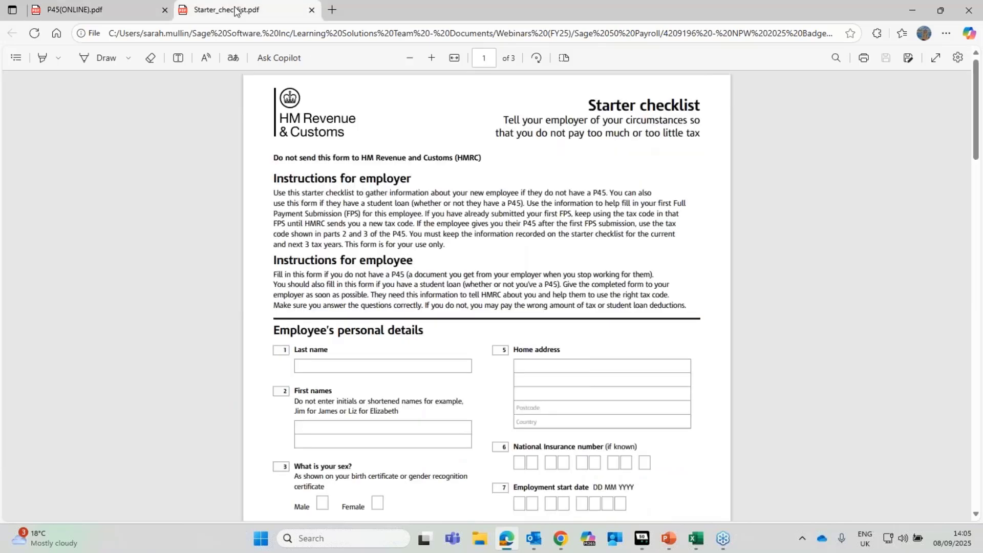
{"action": "scroll", "coordinate": [767, 465], "scroll_direction": "down", "scroll_amount": 3}
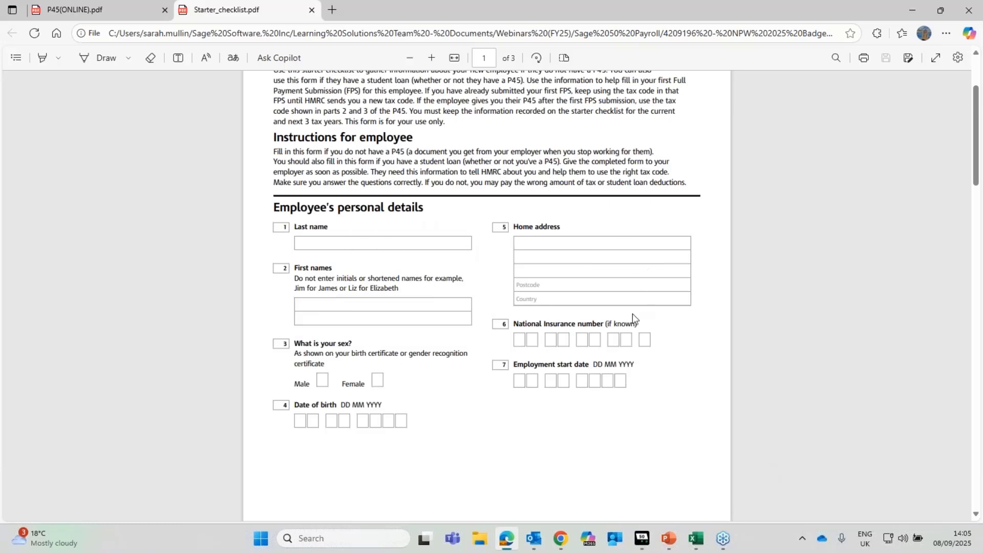
{"action": "scroll", "coordinate": [632, 314], "scroll_direction": "down", "scroll_amount": 10}
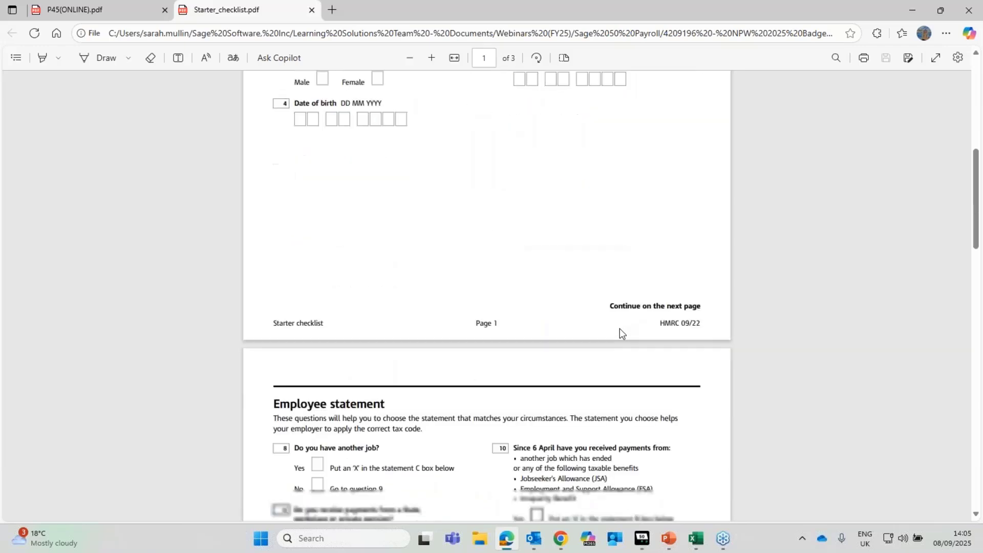
{"action": "scroll", "coordinate": [621, 332], "scroll_direction": "down", "scroll_amount": 5}
{"action": "scroll", "coordinate": [621, 332], "scroll_direction": "up", "scroll_amount": 4}
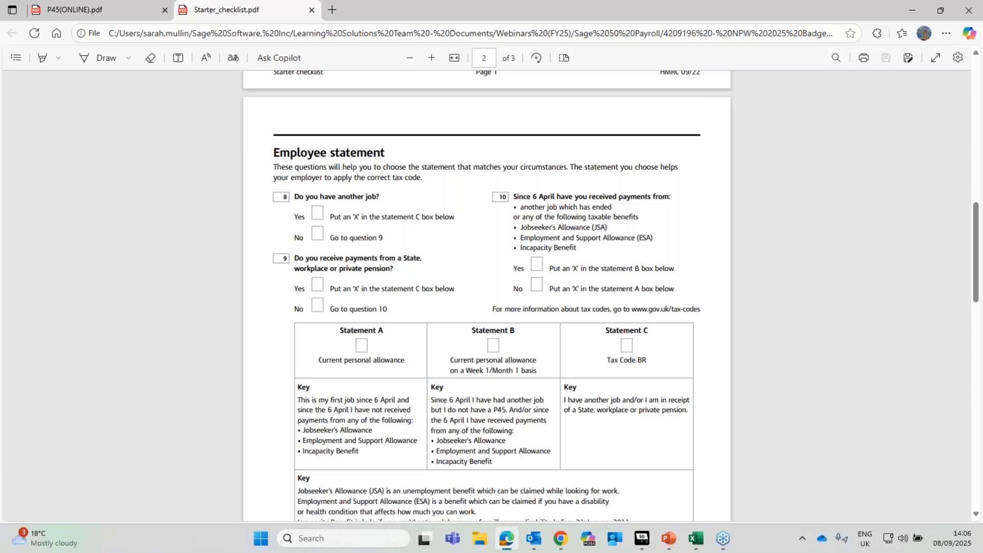
Step: Examine the starter checklist's student loans section, including the Plan 1, Plan 2, Plan 4 and postgraduate loan options
{"action": "scroll", "coordinate": [681, 440], "scroll_direction": "down", "scroll_amount": 12}
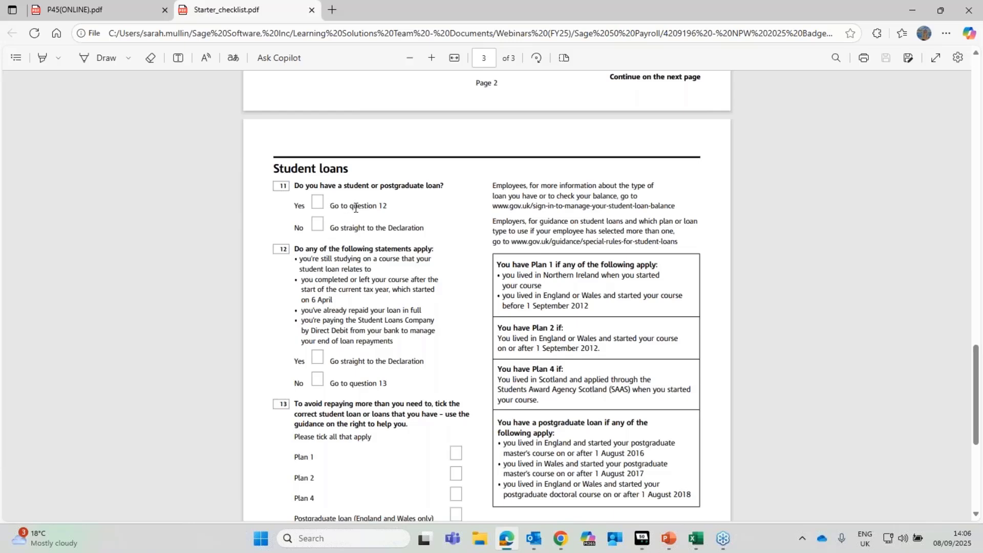
{"action": "scroll", "coordinate": [448, 266], "scroll_direction": "down", "scroll_amount": 2}
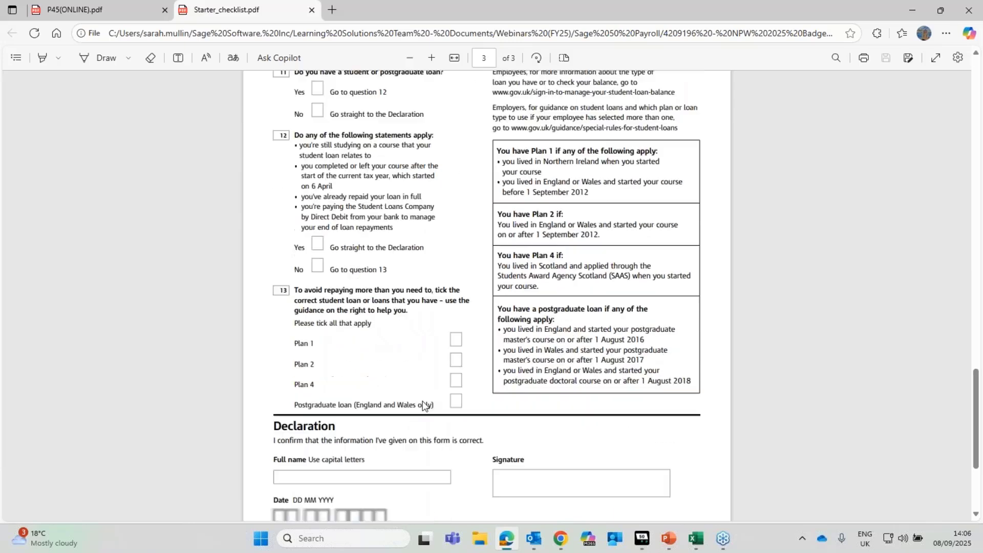
{"action": "left_click_drag", "start_coordinate": [294, 334], "coordinate": [333, 330]}
{"action": "double_click", "coordinate": [311, 355]}
{"action": "left_click_drag", "start_coordinate": [315, 375], "coordinate": [294, 375]}
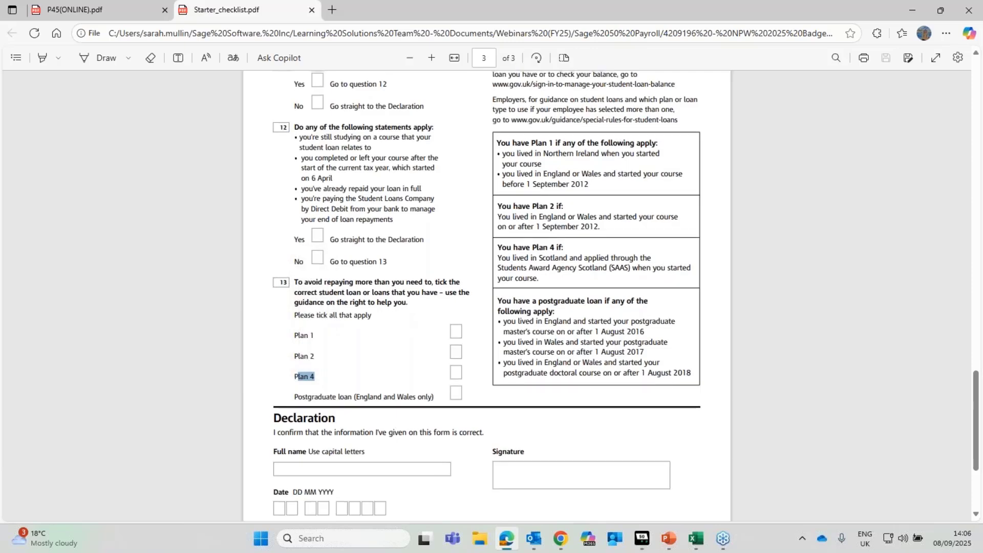
{"action": "scroll", "coordinate": [408, 288], "scroll_direction": "up", "scroll_amount": 2}
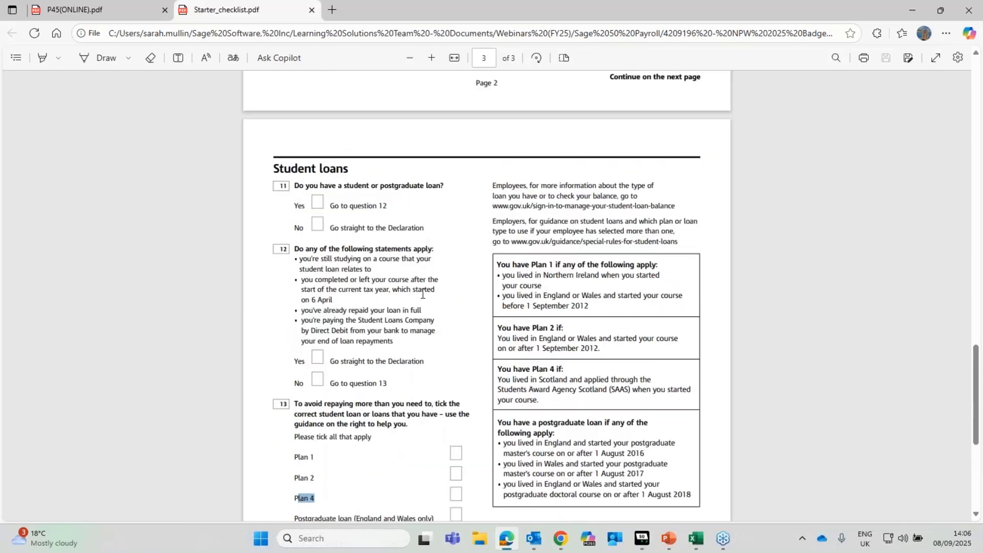
{"action": "scroll", "coordinate": [422, 294], "scroll_direction": "down", "scroll_amount": 3}
{"action": "left_click", "coordinate": [328, 318]}
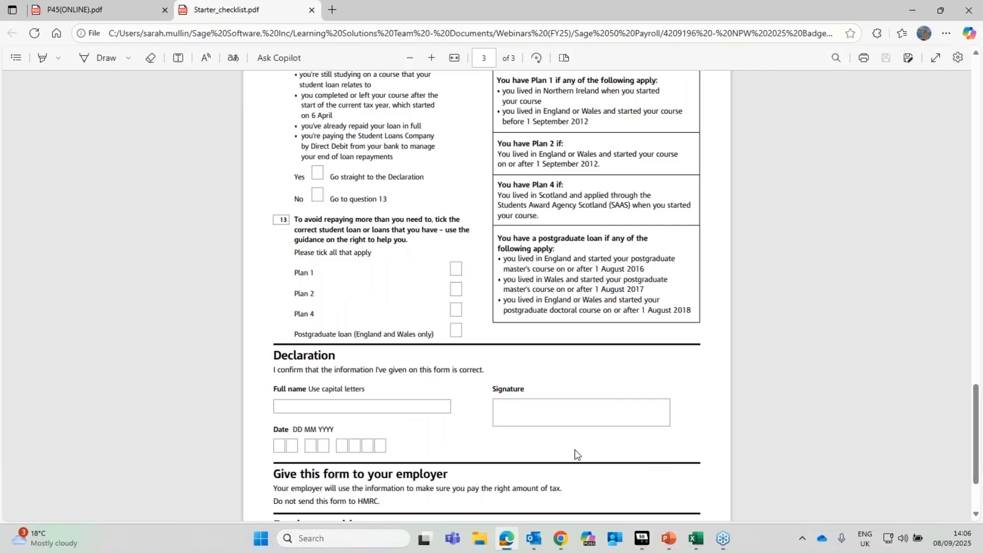
Step: Switch to Sage 50 Payroll, show the employee tasks and select the employee with reference 5
{"action": "mouse_move", "coordinate": [644, 548]}
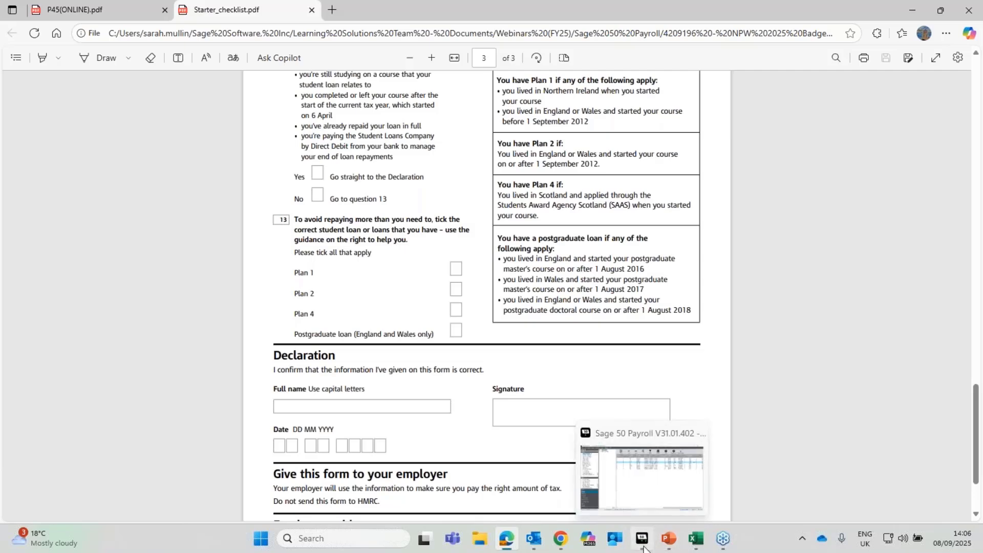
{"action": "left_click", "coordinate": [643, 541]}
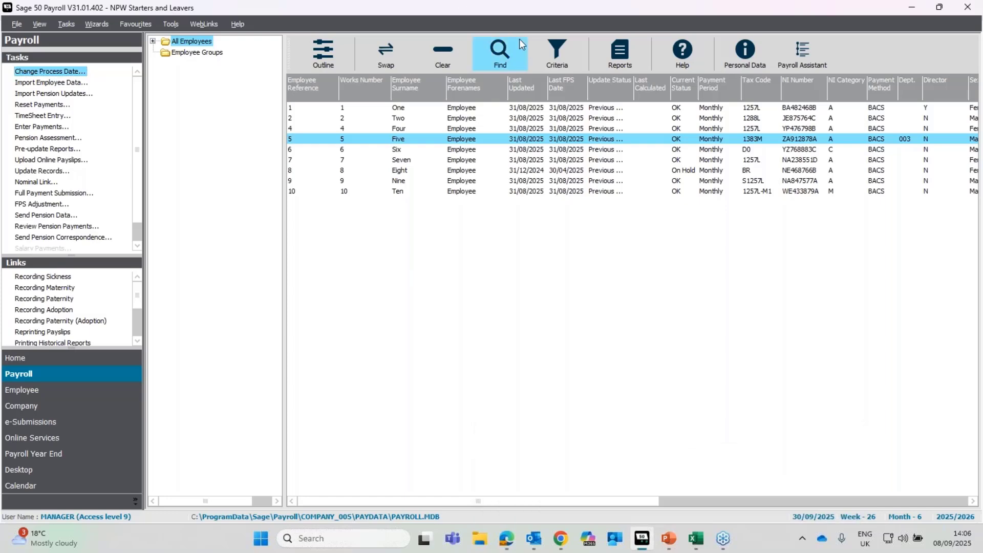
{"action": "left_click", "coordinate": [38, 399]}
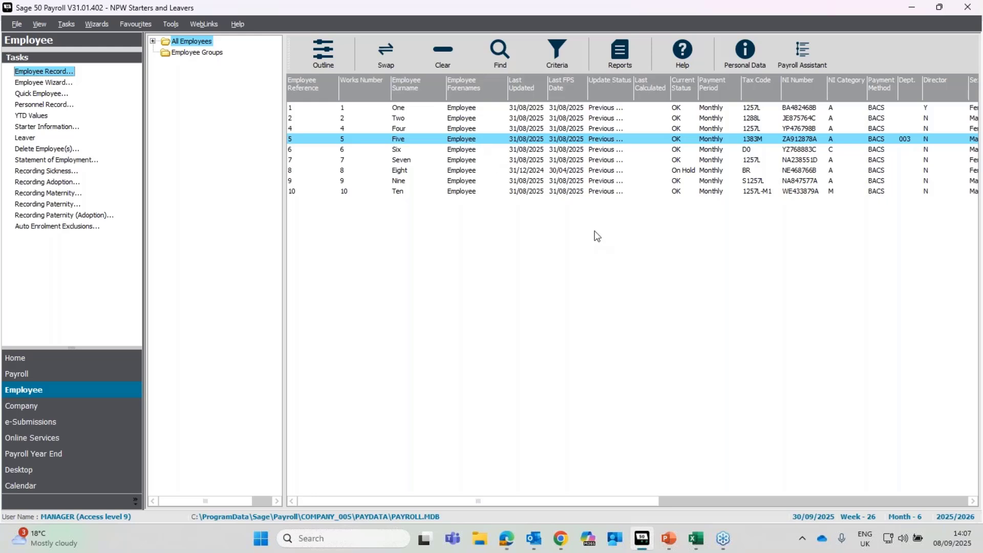
{"action": "left_click", "coordinate": [476, 141]}
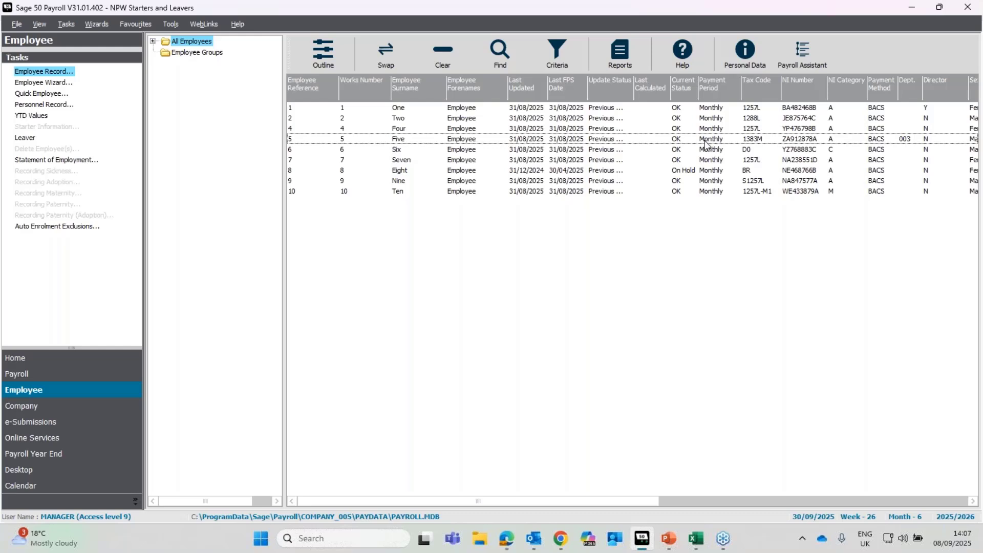
{"action": "left_click", "coordinate": [905, 141]}
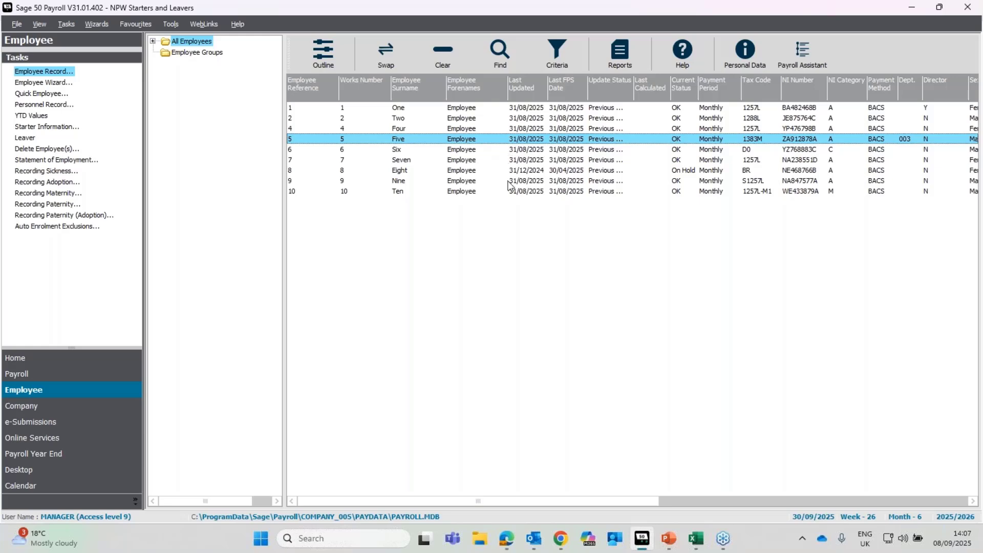
{"action": "left_click", "coordinate": [81, 395]}
{"action": "left_click", "coordinate": [32, 83]}
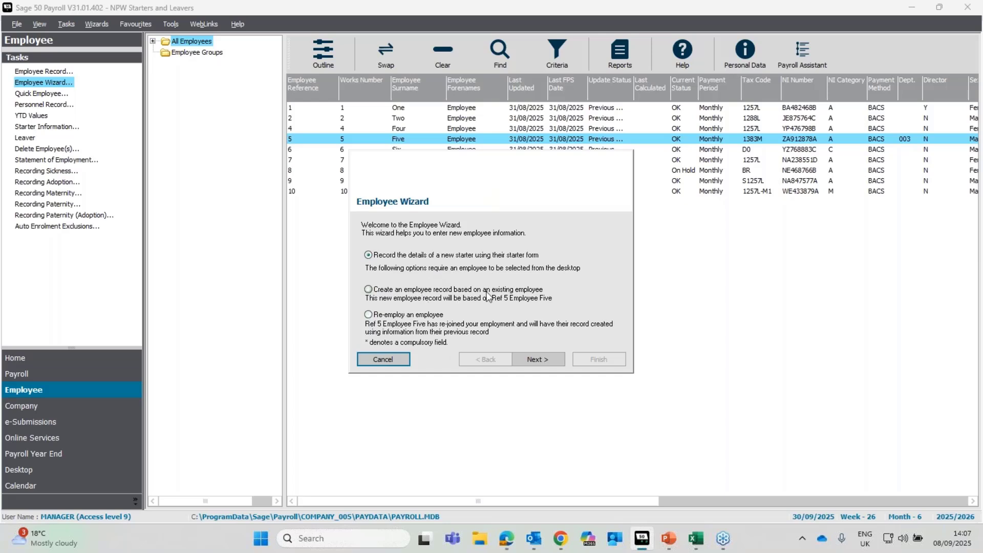
{"action": "left_click", "coordinate": [407, 291]}
{"action": "left_click", "coordinate": [410, 317]}
{"action": "left_click", "coordinate": [380, 360]}
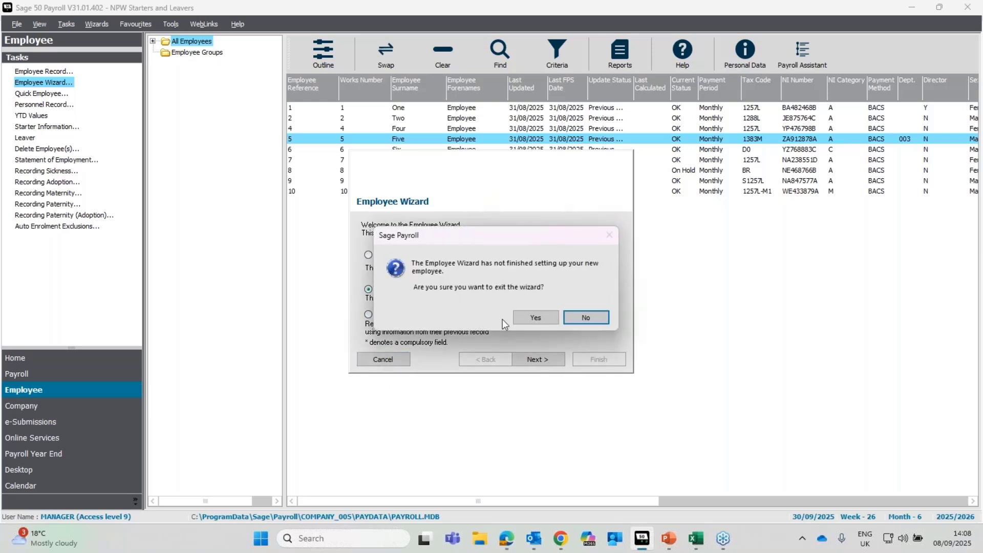
{"action": "left_click", "coordinate": [535, 318]}
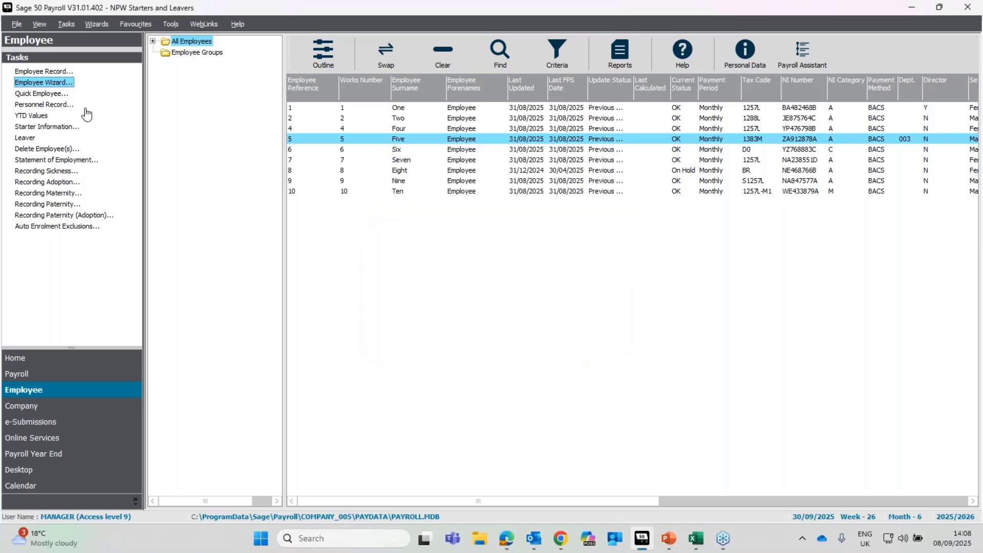
Step: Start a Quick Employee record based on the selected employee and check the copied payments and department
{"action": "left_click", "coordinate": [52, 93]}
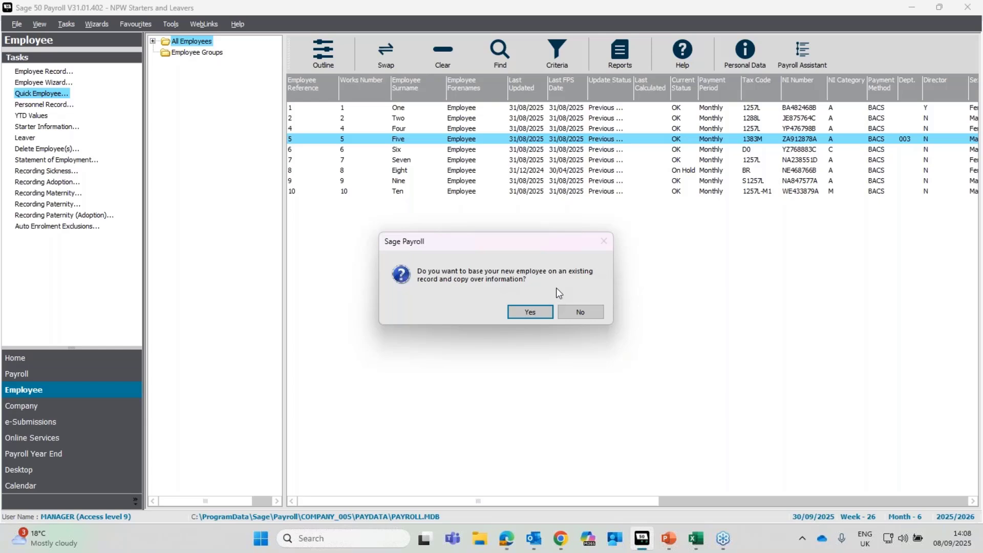
{"action": "left_click", "coordinate": [527, 316]}
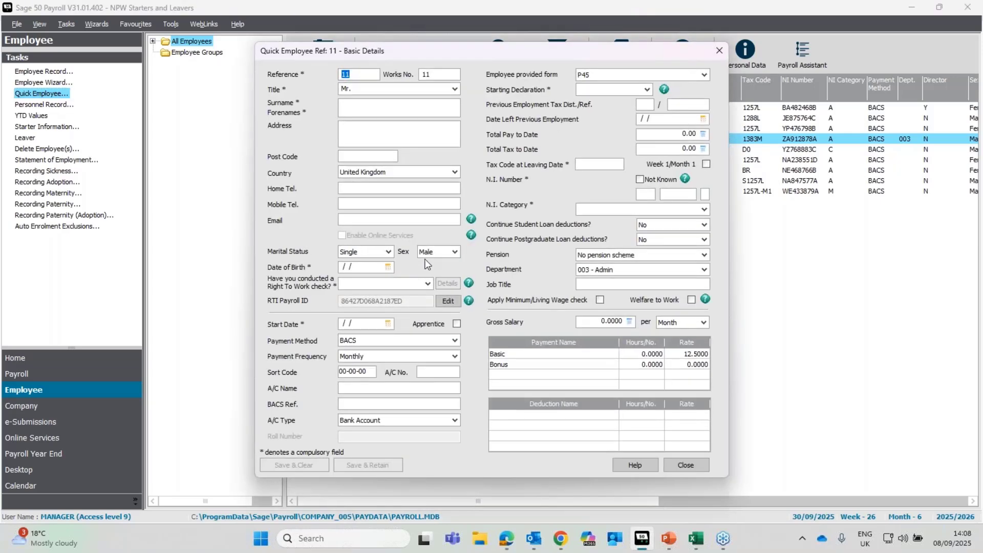
{"action": "left_click_drag", "start_coordinate": [492, 45], "coordinate": [554, 54]}
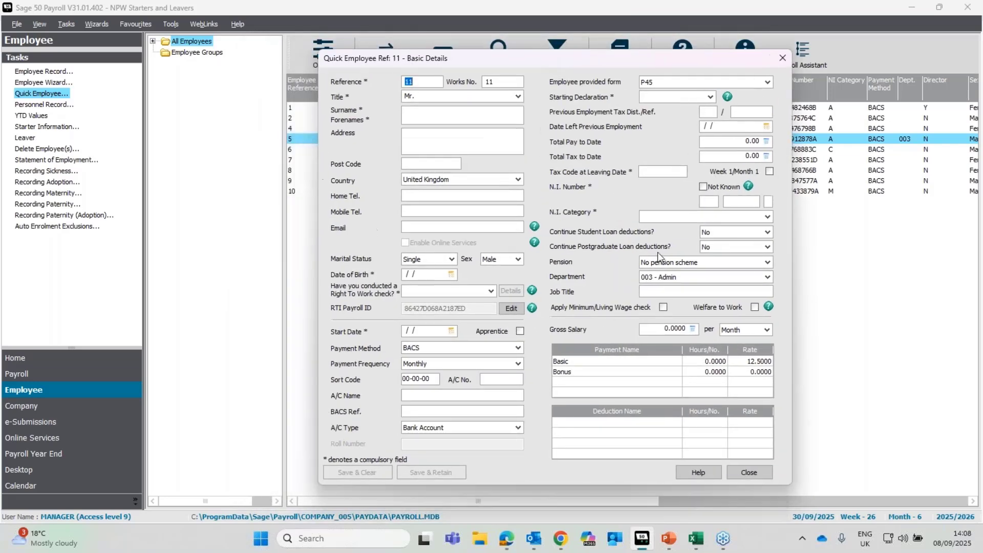
{"action": "left_click", "coordinate": [606, 364]}
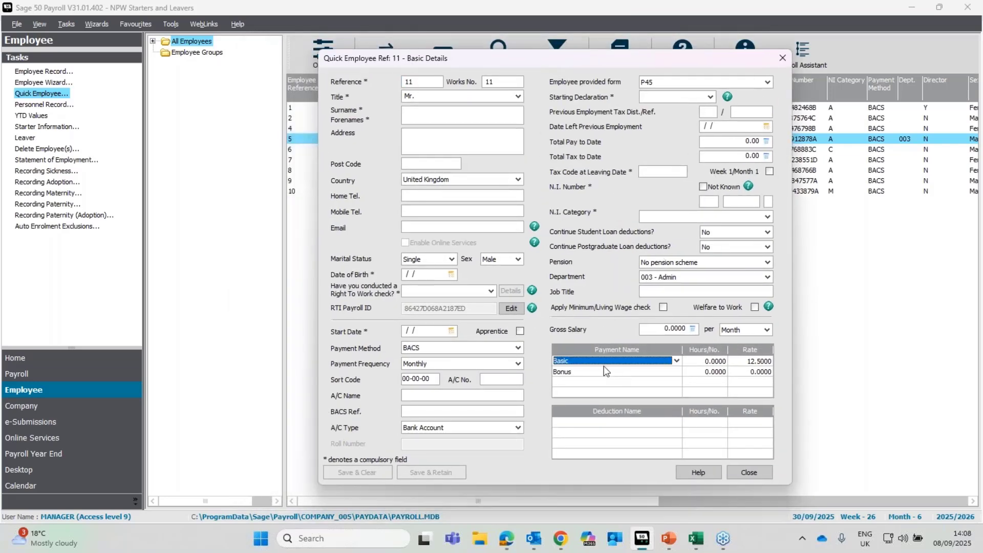
{"action": "left_click", "coordinate": [601, 373]}
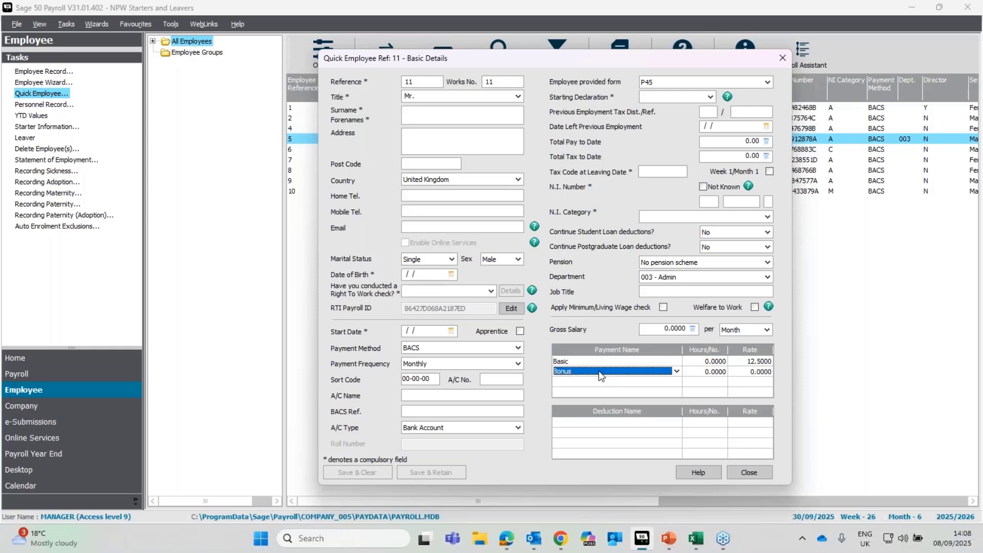
{"action": "left_click", "coordinate": [687, 277]}
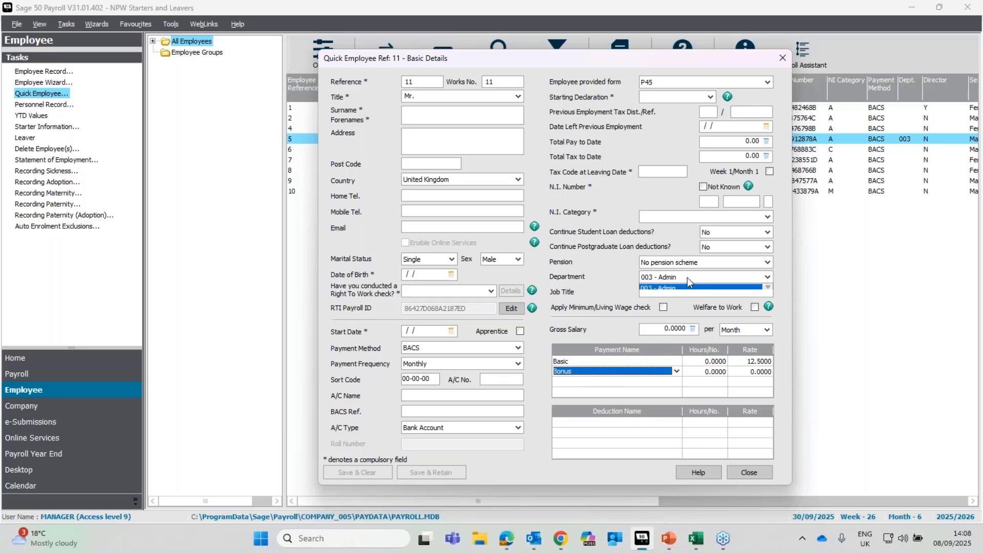
{"action": "left_click", "coordinate": [687, 279]}
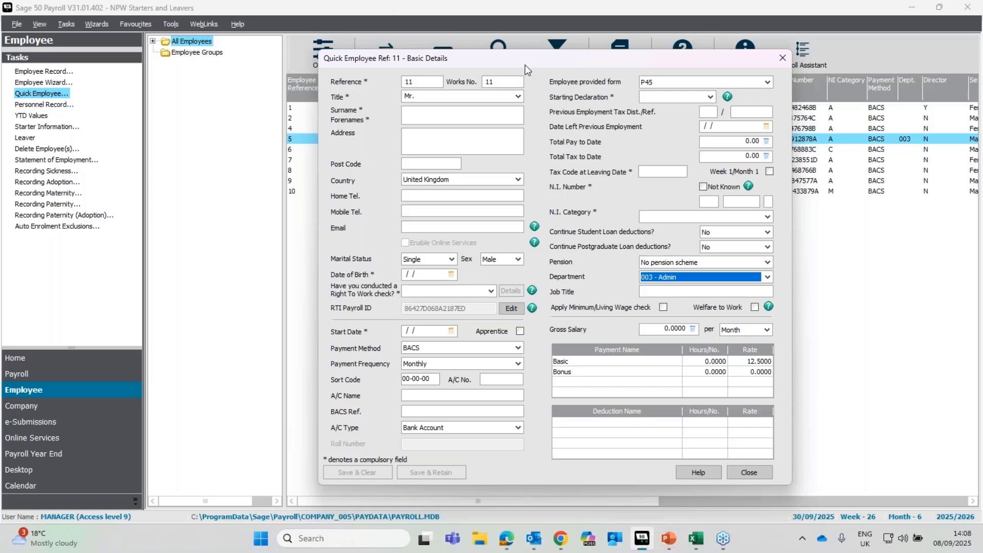
{"action": "left_click_drag", "start_coordinate": [518, 59], "coordinate": [514, 59]}
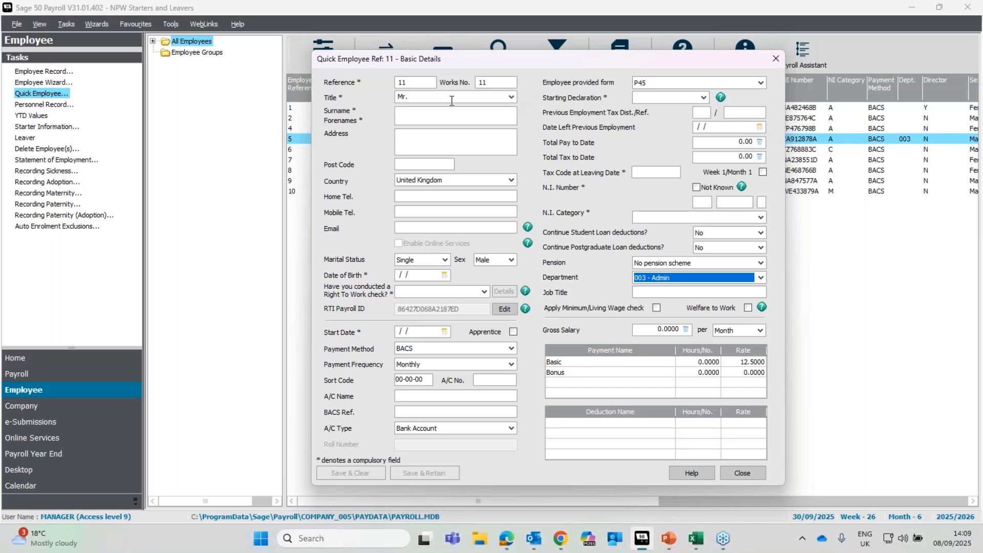
Step: Enter the new employee's surname, forename, postal address and postcode
{"action": "left_click", "coordinate": [431, 114]}
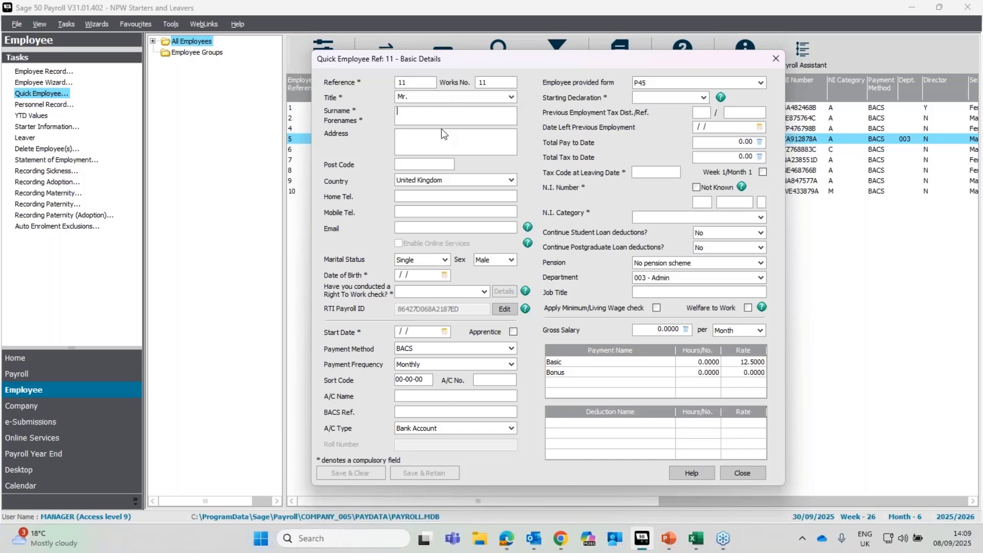
{"action": "type", "text": "Eleven"}
{"action": "left_click", "coordinate": [430, 117]}
{"action": "type", "text": "Employee"}
{"action": "left_click", "coordinate": [424, 135]}
{"action": "type", "text": "123"}
{"action": "key", "text": "Return"}
{"action": "type", "text": "The Street"}
{"action": "left_click", "coordinate": [426, 165]}
{"action": "type", "text": "NE23 6BU"}
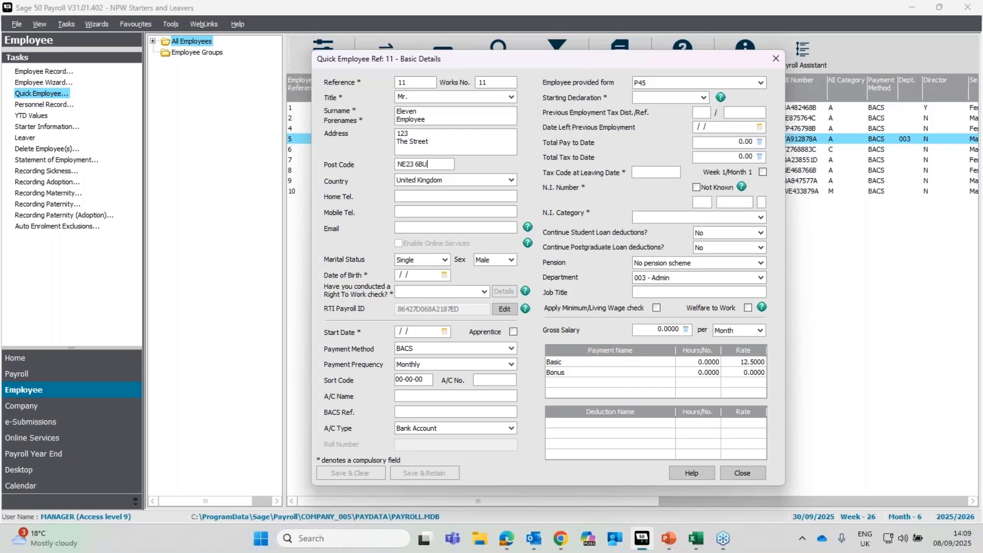
Step: Enter the employee's date of birth and set the Right To Work check to Yes, leaving the document details unrecorded
{"action": "left_click", "coordinate": [437, 274]}
{"action": "type", "text": "22/01/1990"}
{"action": "left_click", "coordinate": [445, 290]}
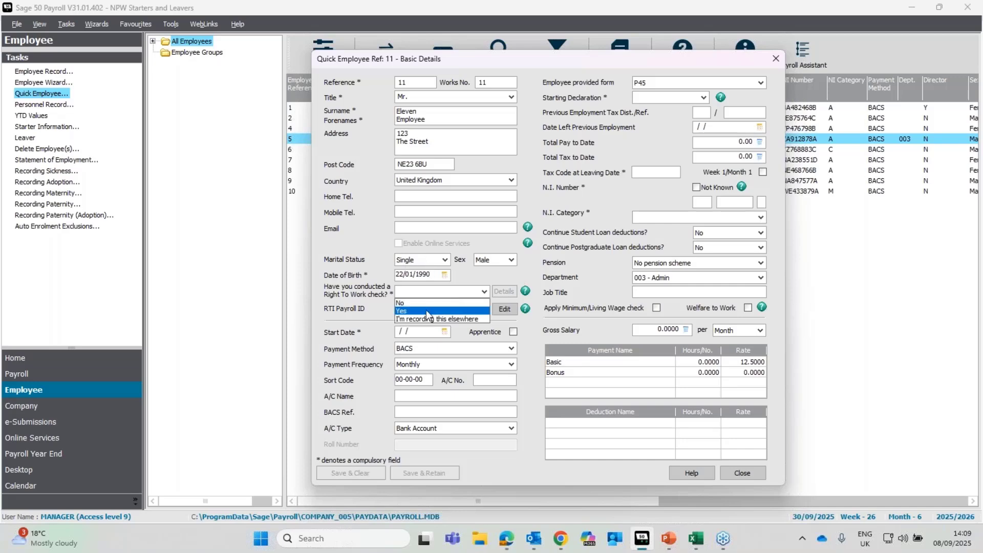
{"action": "left_click", "coordinate": [426, 310]}
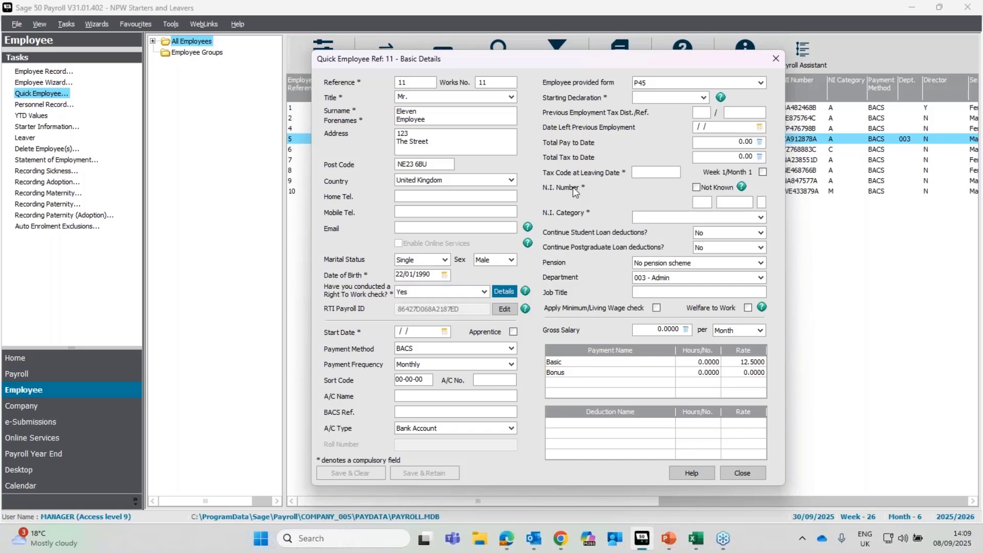
{"action": "left_click", "coordinate": [504, 291]}
{"action": "left_click", "coordinate": [665, 334]}
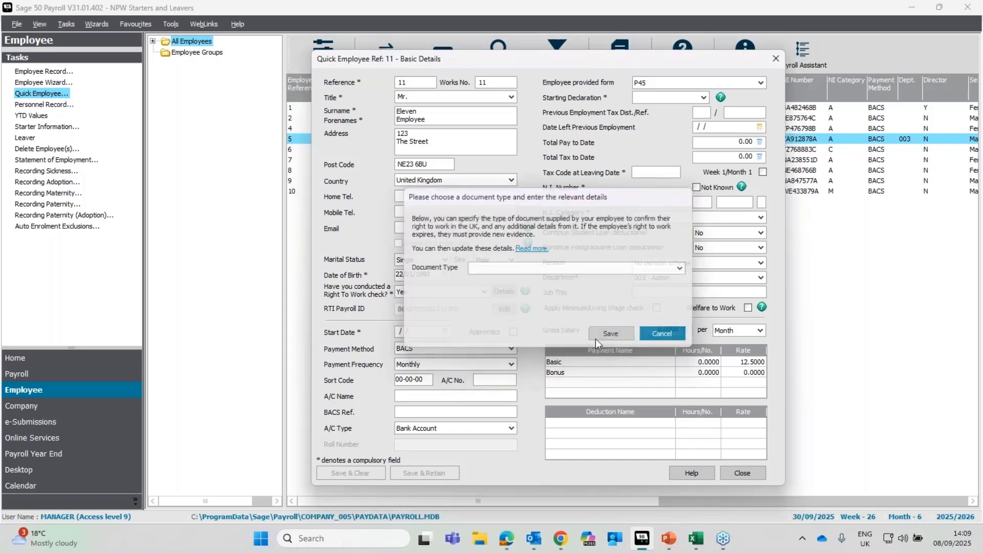
Step: Set the new employee's start date to 11/09/2025
{"action": "left_click", "coordinate": [400, 330]}
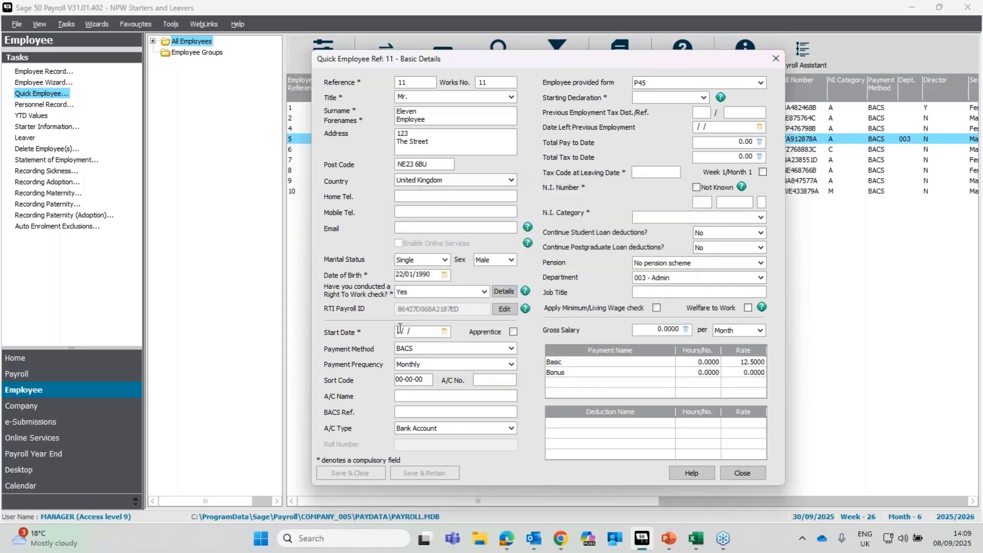
{"action": "type", "text": "11/09/2025"}
Step: Examine the starting declaration options and the previous employment fields required for a P45 starter
{"action": "left_click", "coordinate": [697, 97]}
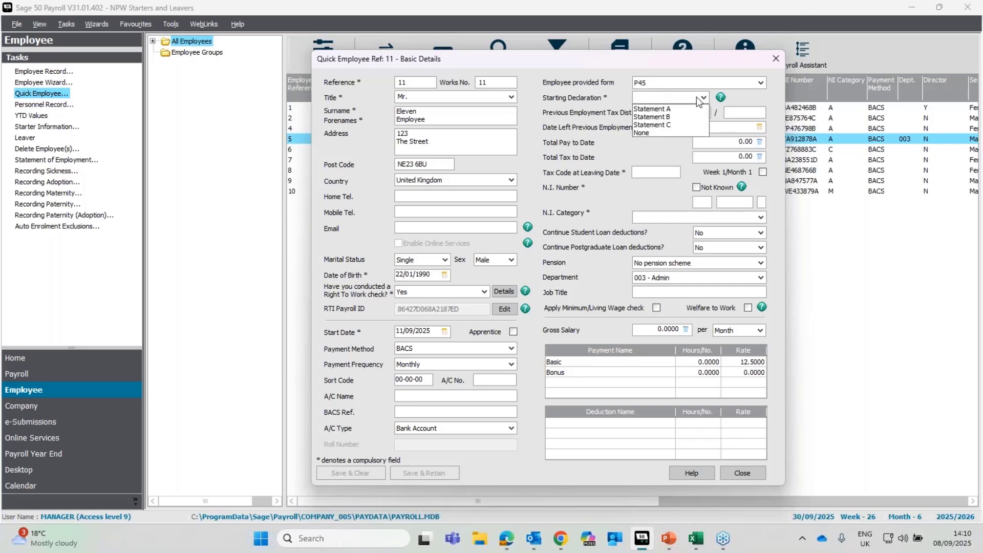
{"action": "left_click", "coordinate": [744, 100]}
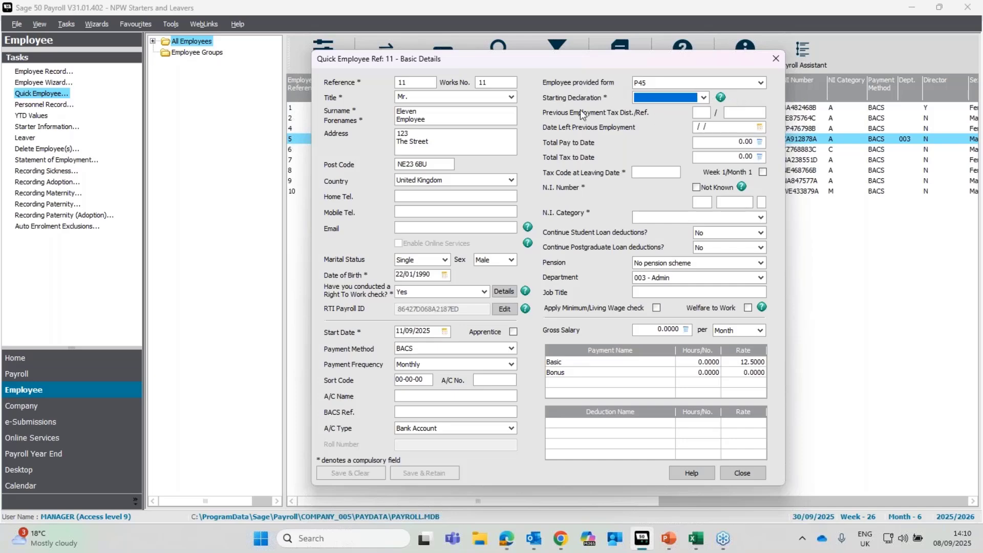
{"action": "key", "text": "Tab"}
{"action": "key", "text": "Tab"}
{"action": "key", "text": "Tab"}
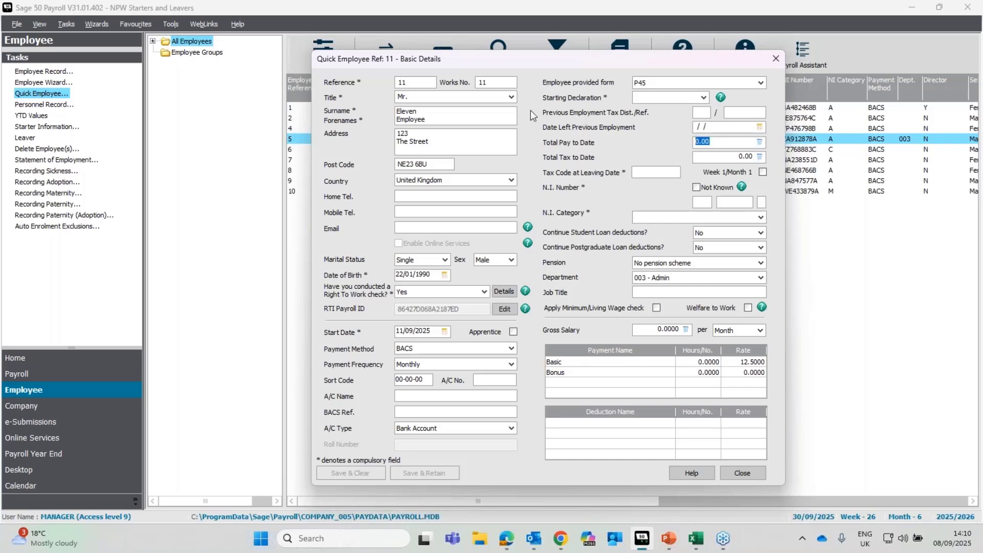
{"action": "key", "text": "Tab"}
{"action": "key", "text": "Tab"}
Step: Set the employee provided form to P46 and the starting declaration to Statement B
{"action": "left_click", "coordinate": [691, 85]}
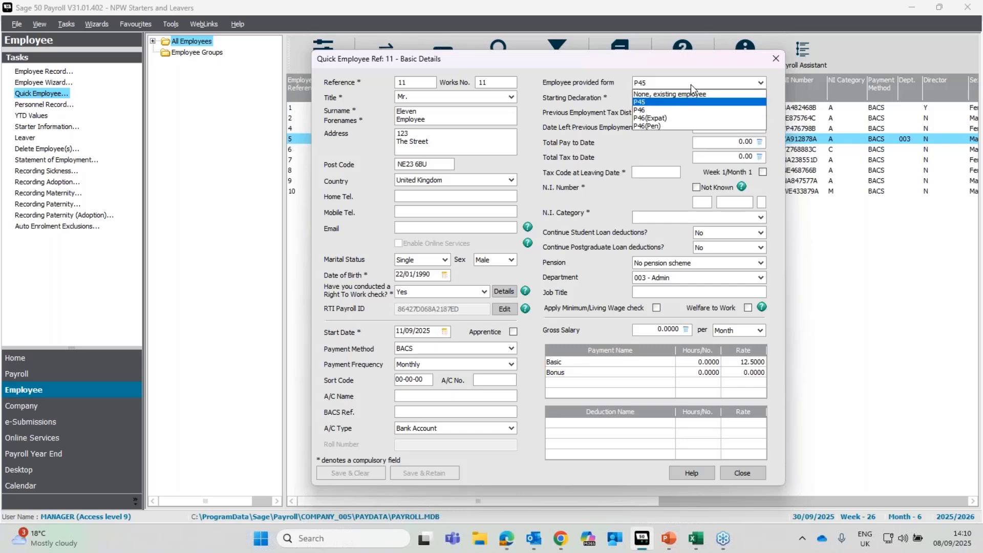
{"action": "left_click", "coordinate": [648, 111]}
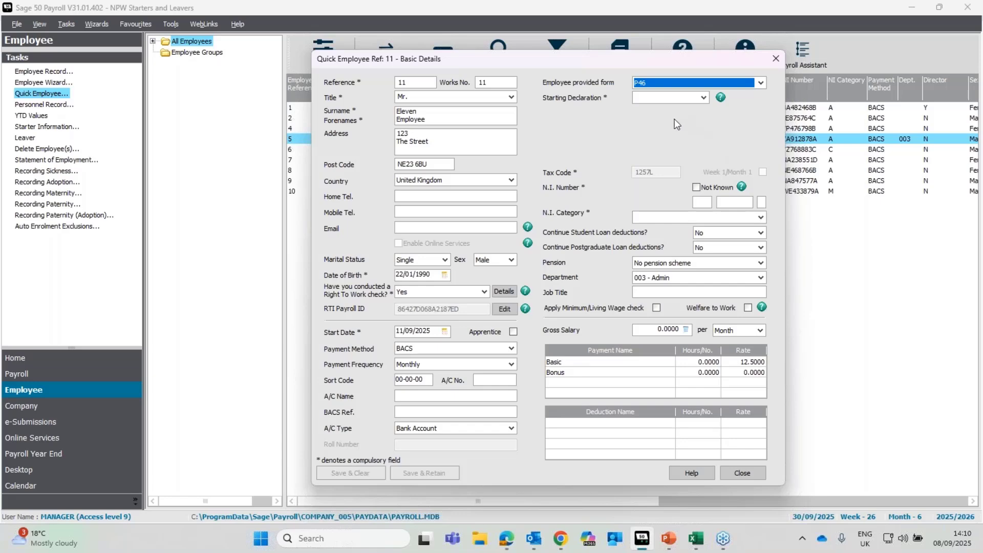
{"action": "left_click", "coordinate": [651, 101]}
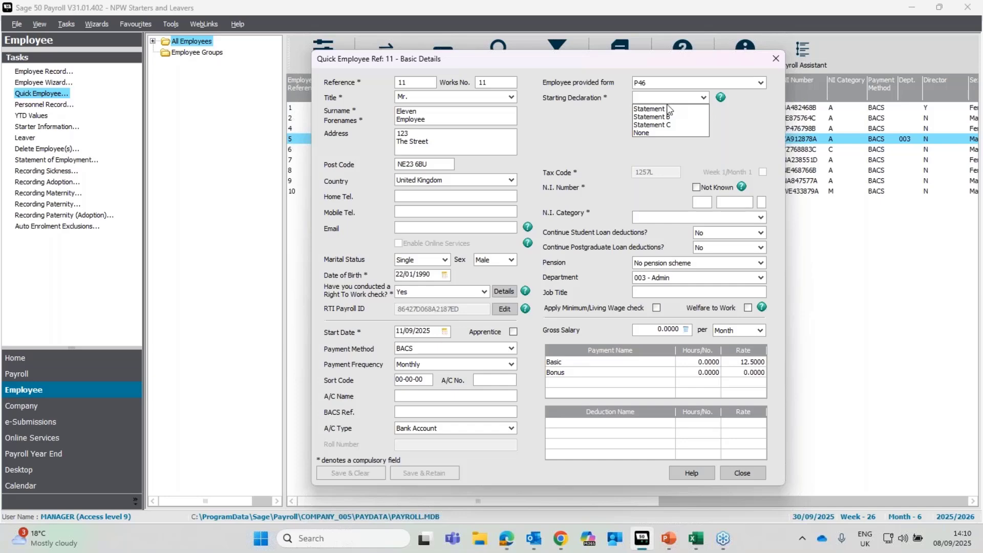
{"action": "left_click", "coordinate": [660, 117]}
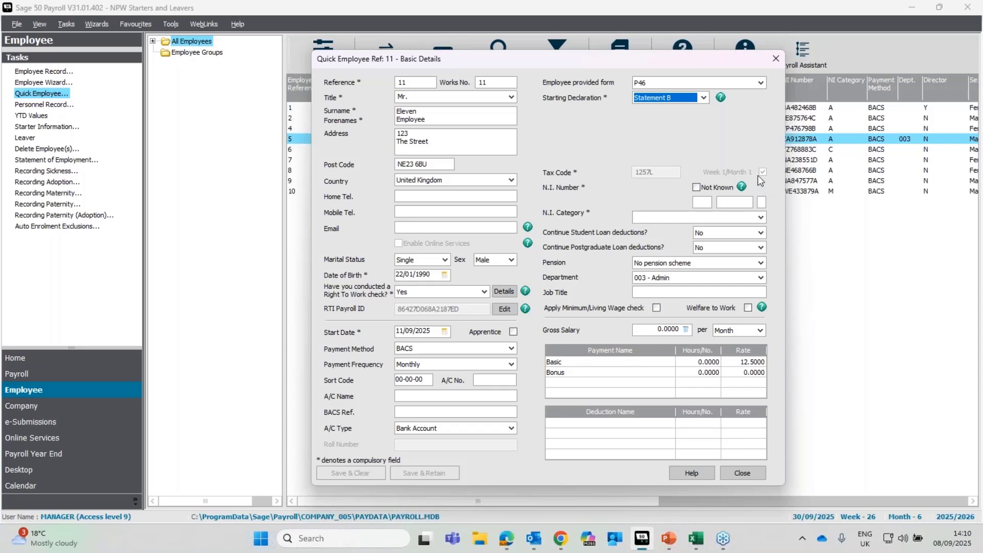
Step: Compare the tax codes for Statement A, Statement C and None, and reselect Statement B as the starting declaration
{"action": "left_click", "coordinate": [678, 99]}
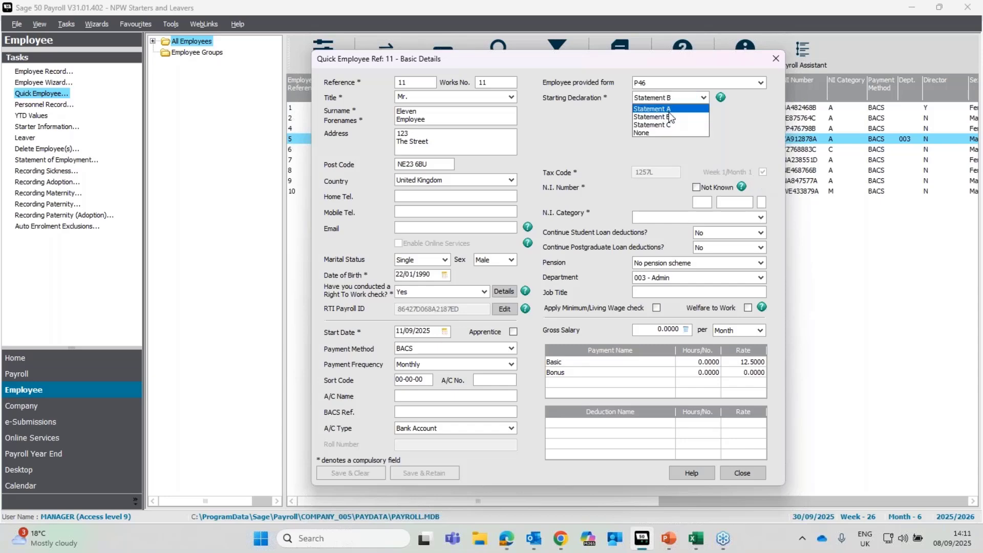
{"action": "left_click", "coordinate": [670, 112]}
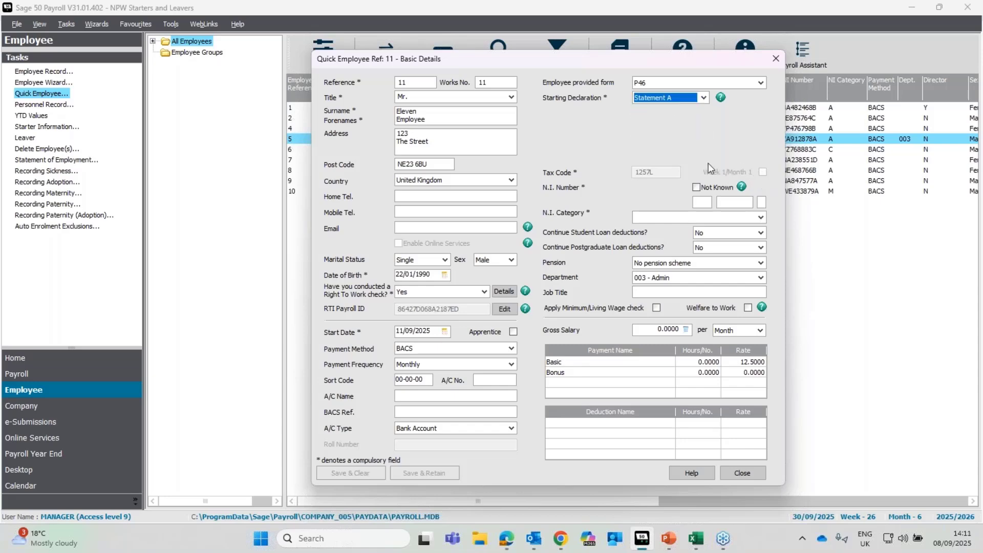
{"action": "left_click", "coordinate": [672, 93]}
{"action": "left_click", "coordinate": [663, 121]}
{"action": "left_click", "coordinate": [696, 100]}
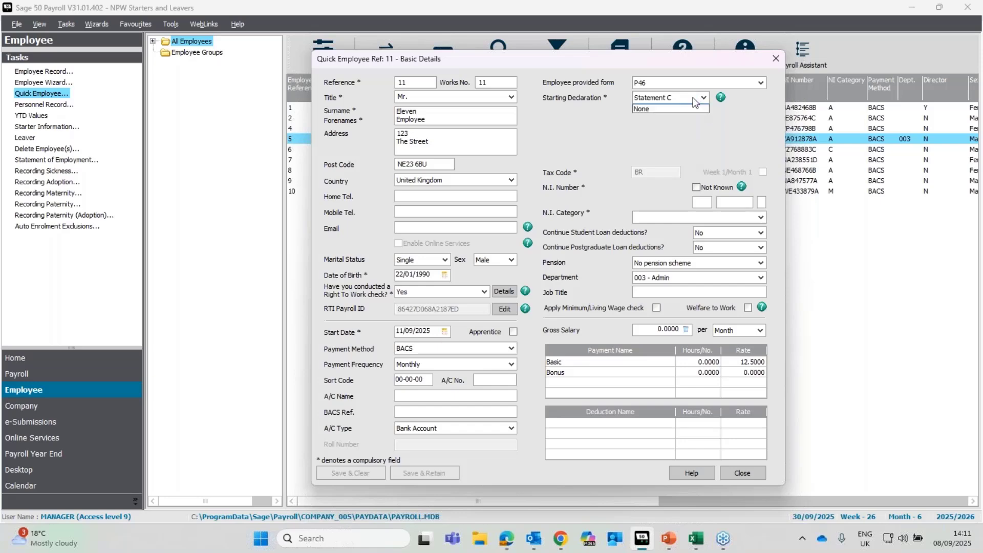
{"action": "left_click", "coordinate": [686, 98]}
{"action": "left_click", "coordinate": [665, 99]}
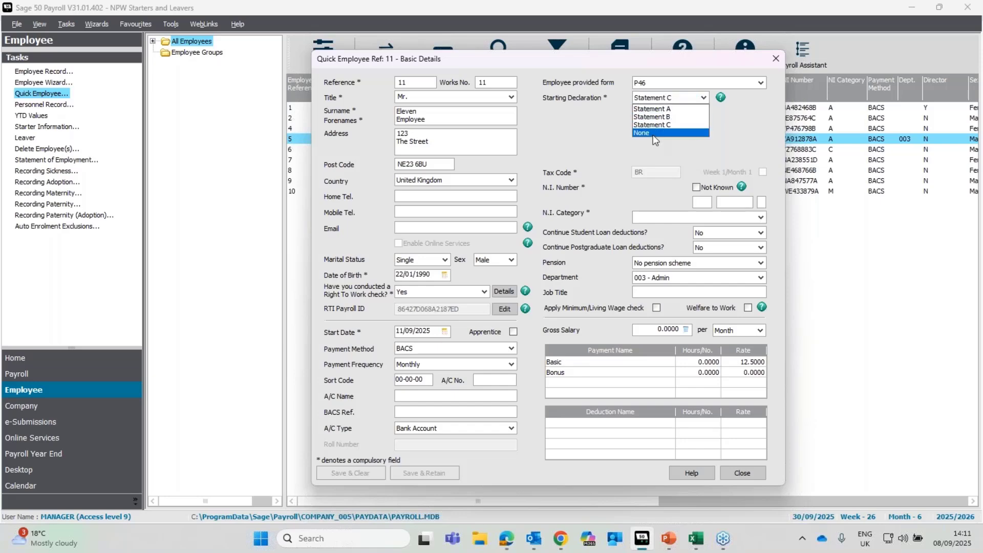
{"action": "left_click", "coordinate": [653, 134]}
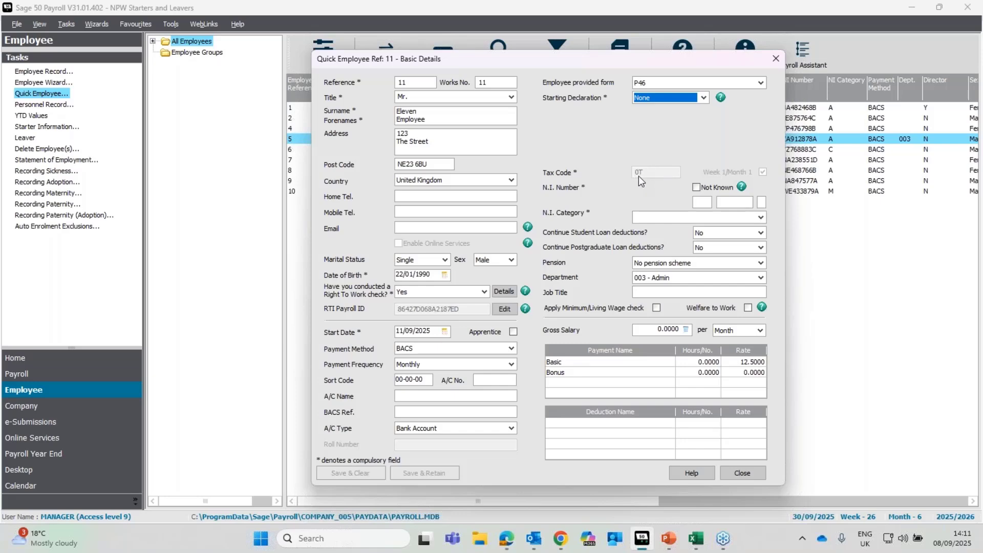
{"action": "left_click", "coordinate": [647, 98]}
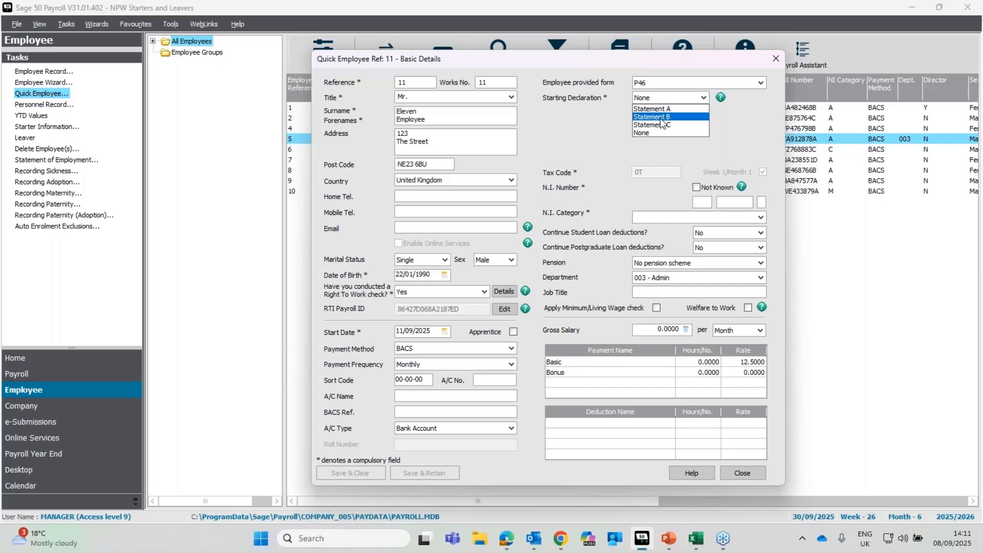
{"action": "left_click", "coordinate": [659, 117]}
Step: Enter the employee's National Insurance number and set the N.I. category to A - Standard Rate Contributions
{"action": "left_click", "coordinate": [708, 202]}
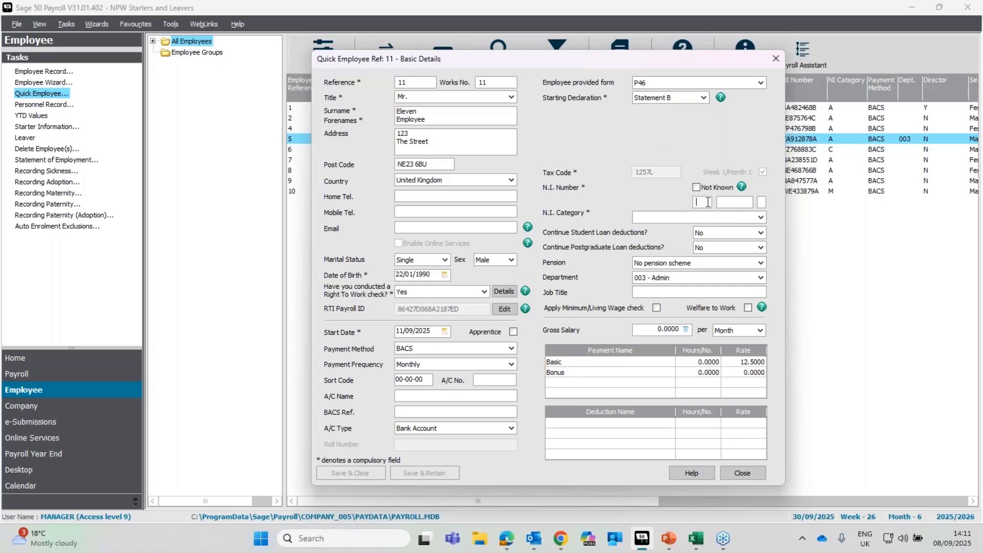
{"action": "type", "text": "PC123"}
{"action": "type", "text": "456"}
{"action": "type", "text": "C"}
{"action": "left_click", "coordinate": [701, 219]}
{"action": "left_click", "coordinate": [687, 229]}
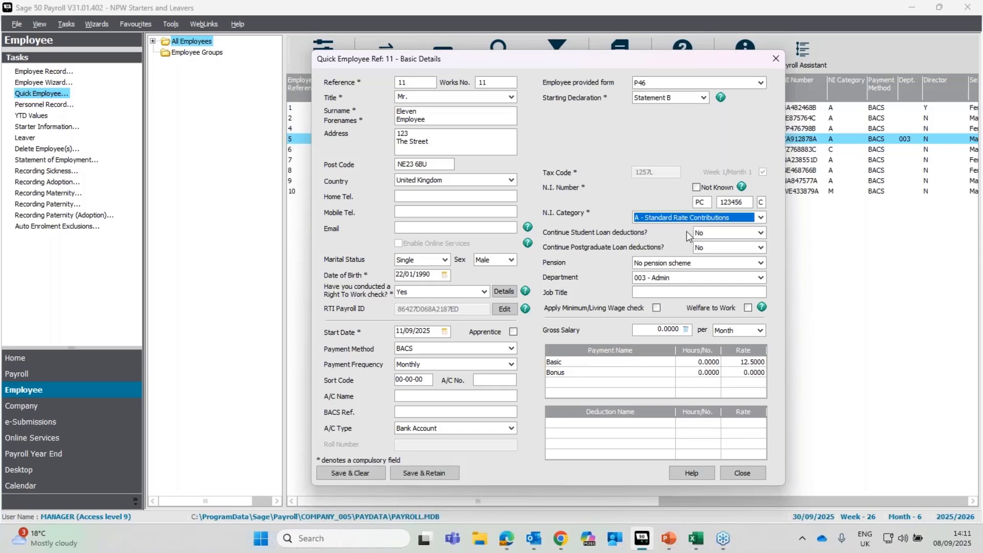
Step: Examine the student loan, postgraduate loan and pension scheme options, keeping No for student loan deductions and No pension scheme
{"action": "left_click", "coordinate": [727, 232]}
{"action": "left_click", "coordinate": [727, 231]}
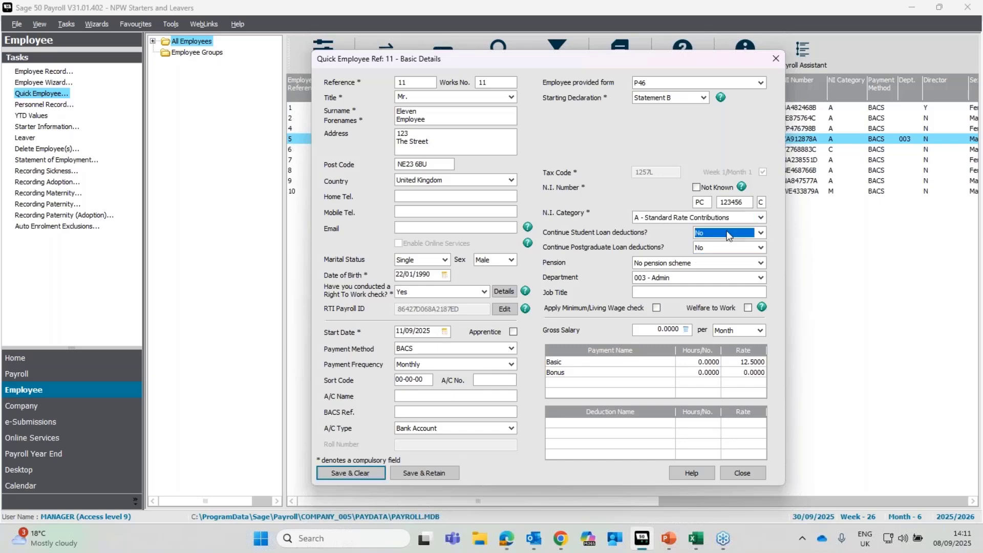
{"action": "left_click", "coordinate": [729, 249]}
{"action": "left_click", "coordinate": [727, 247]}
{"action": "left_click", "coordinate": [724, 232]}
{"action": "scroll", "coordinate": [730, 253], "scroll_direction": "down", "scroll_amount": 1}
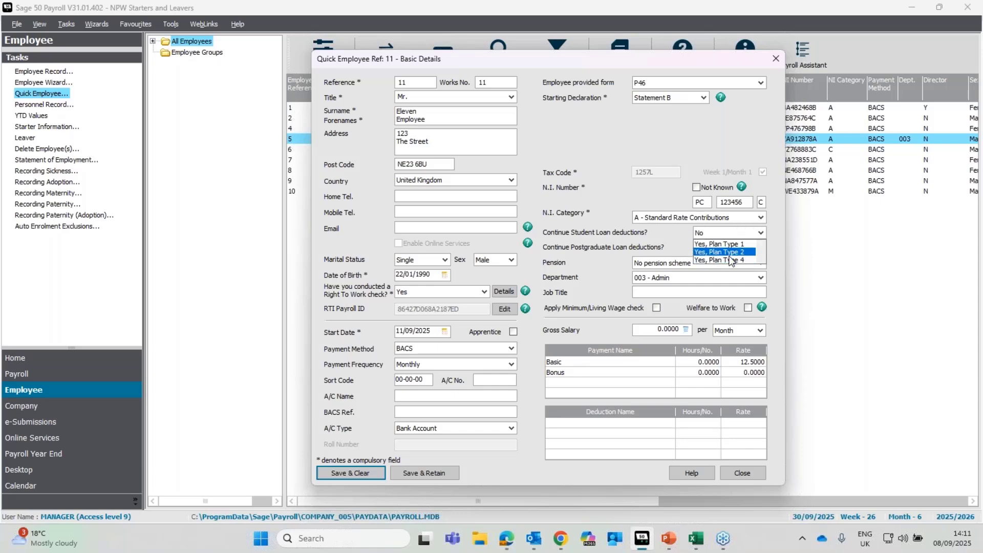
{"action": "scroll", "coordinate": [733, 264], "scroll_direction": "up", "scroll_amount": 1}
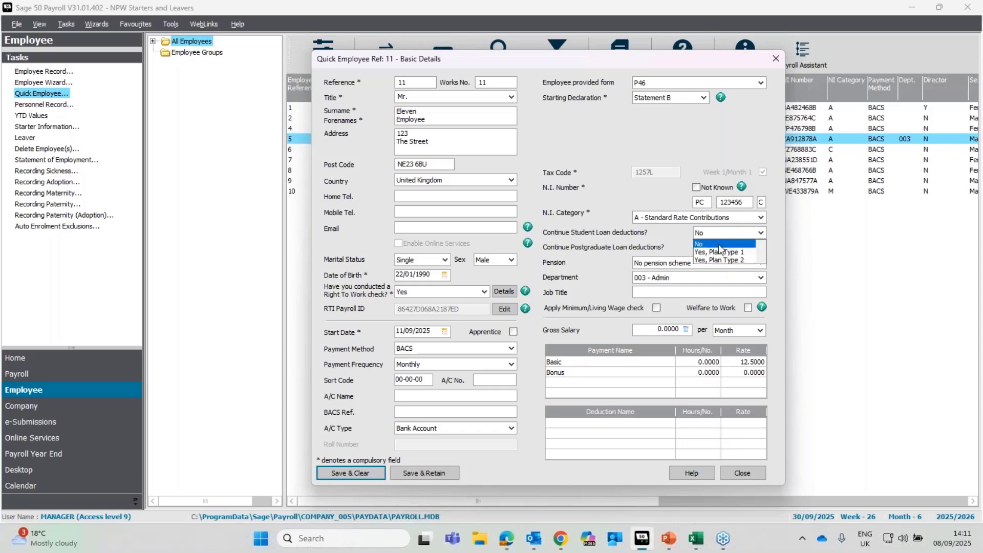
{"action": "left_click", "coordinate": [718, 244]}
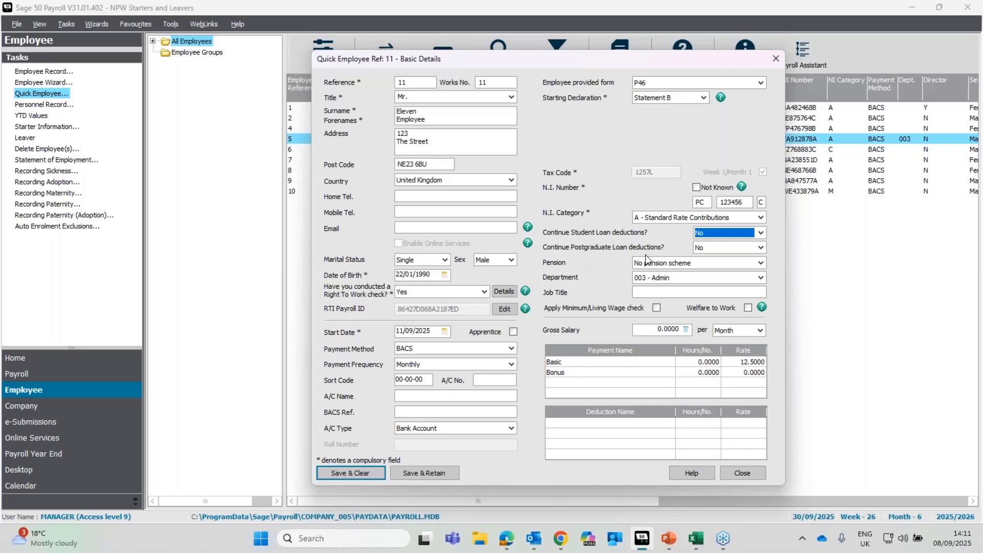
{"action": "left_click", "coordinate": [666, 265]}
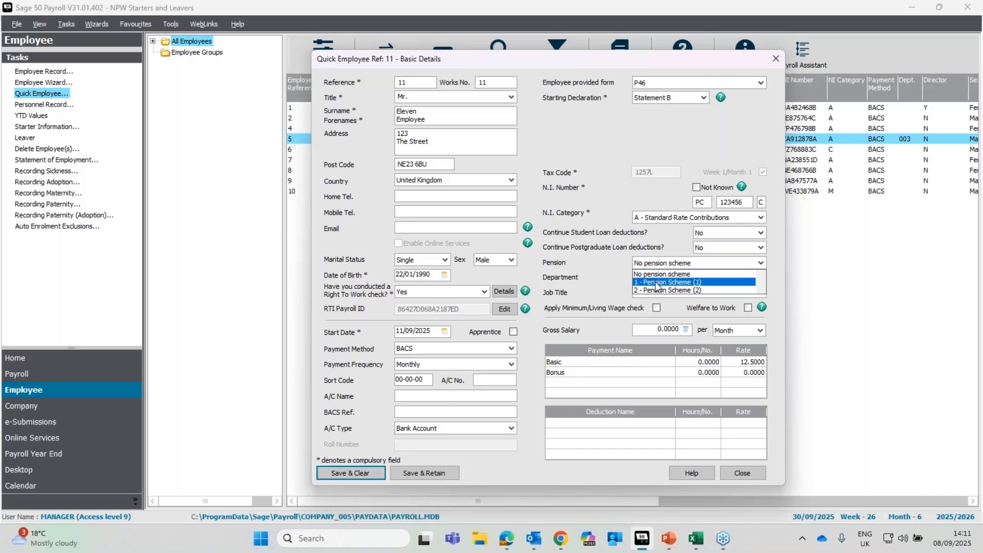
{"action": "left_click", "coordinate": [587, 259]}
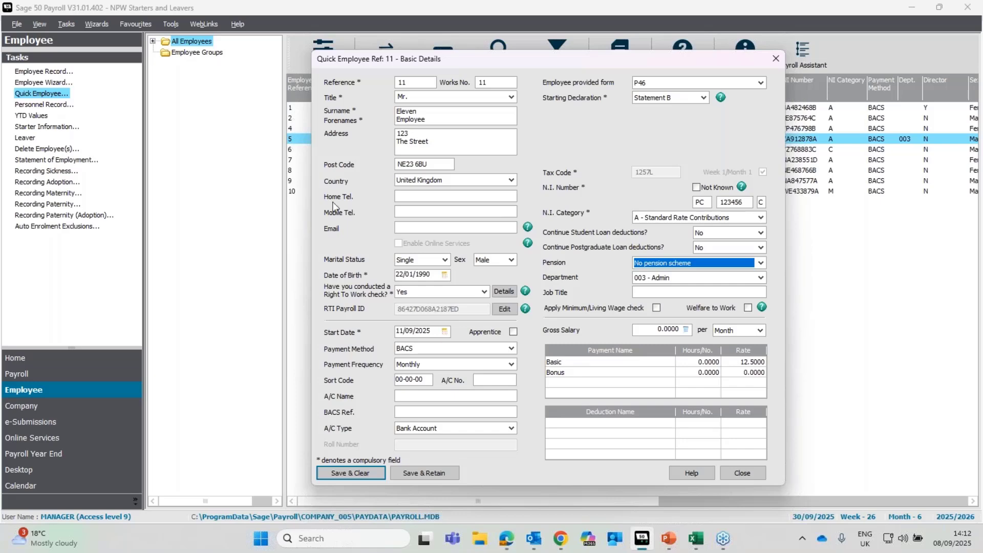
Step: Check the Basic and Bonus payment lines copied to the new employee's record
{"action": "key", "text": "alt+Tab"}
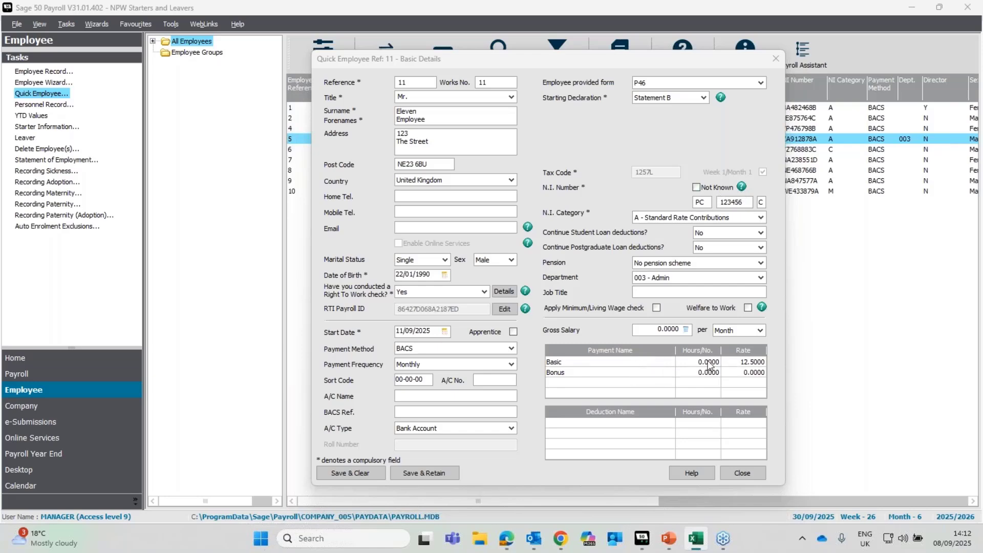
{"action": "left_click", "coordinate": [629, 360]}
{"action": "left_click", "coordinate": [610, 372]}
{"action": "left_click", "coordinate": [598, 363]}
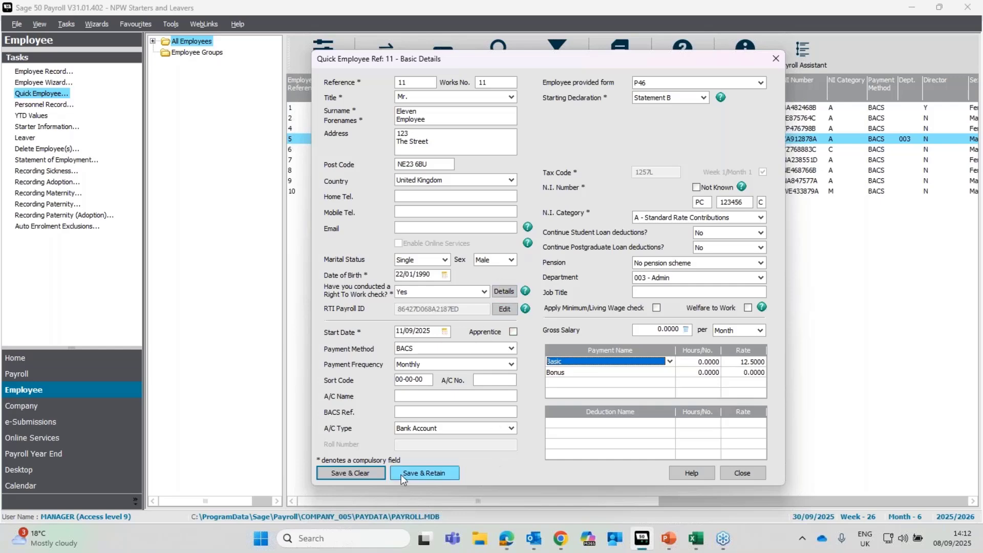
Step: Save and clear the new employee's record, close Quick Employee and select the employee with reference 11
{"action": "left_click", "coordinate": [350, 477]}
{"action": "left_click", "coordinate": [588, 312]}
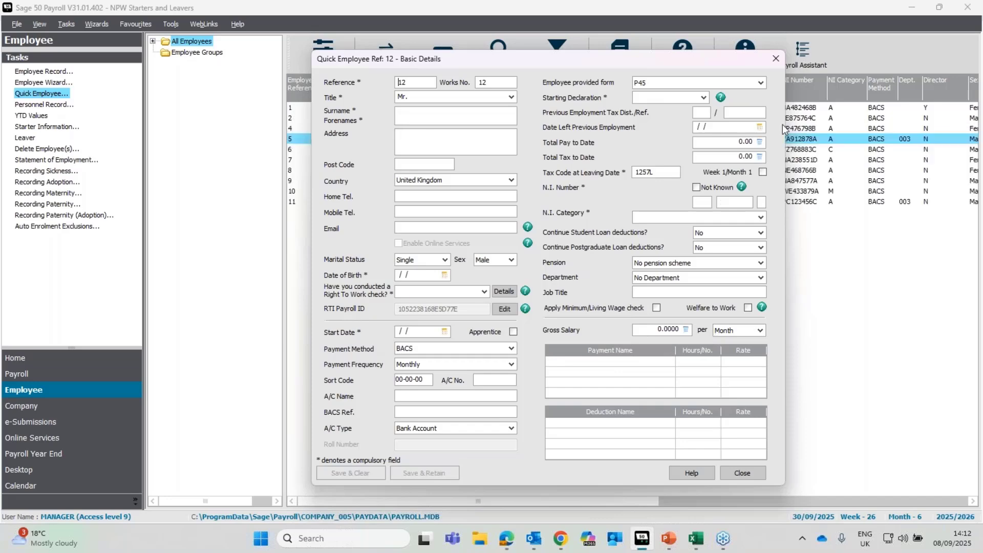
{"action": "left_click", "coordinate": [776, 60]}
{"action": "left_click", "coordinate": [424, 203]}
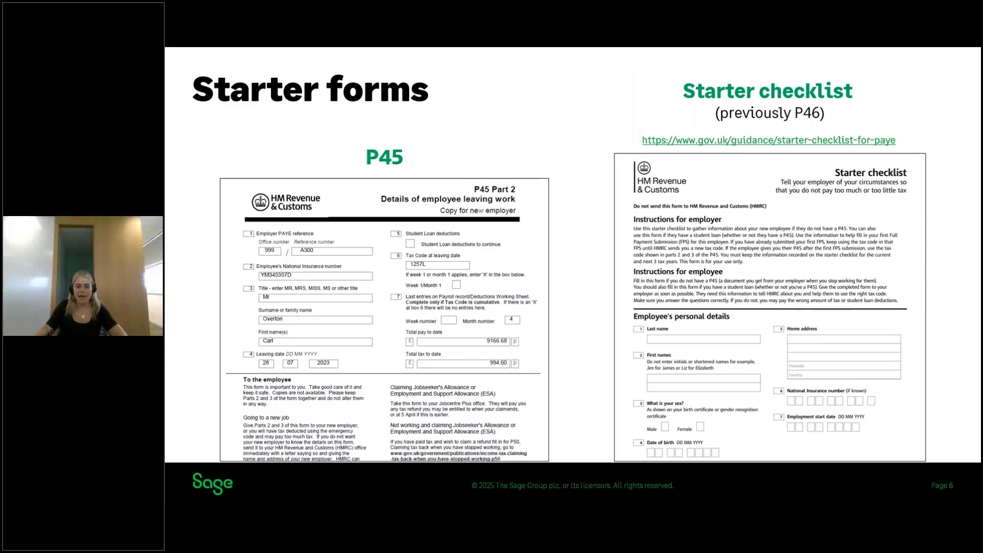
{"action": "key", "text": "Right"}
{"action": "key", "text": "Right"}
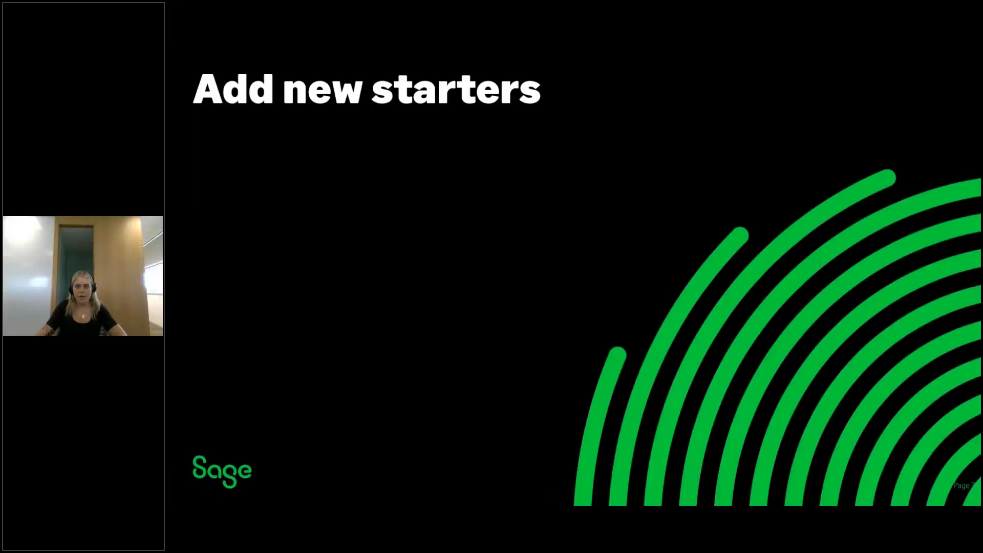
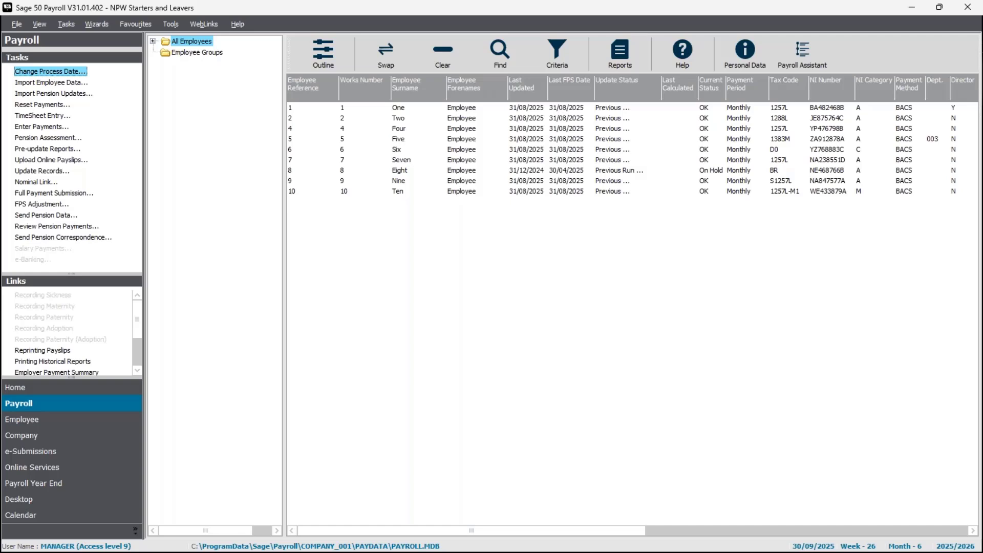
Step: Select the employee with reference 5 and open Enter Payments for that employee
{"action": "left_click", "coordinate": [404, 140]}
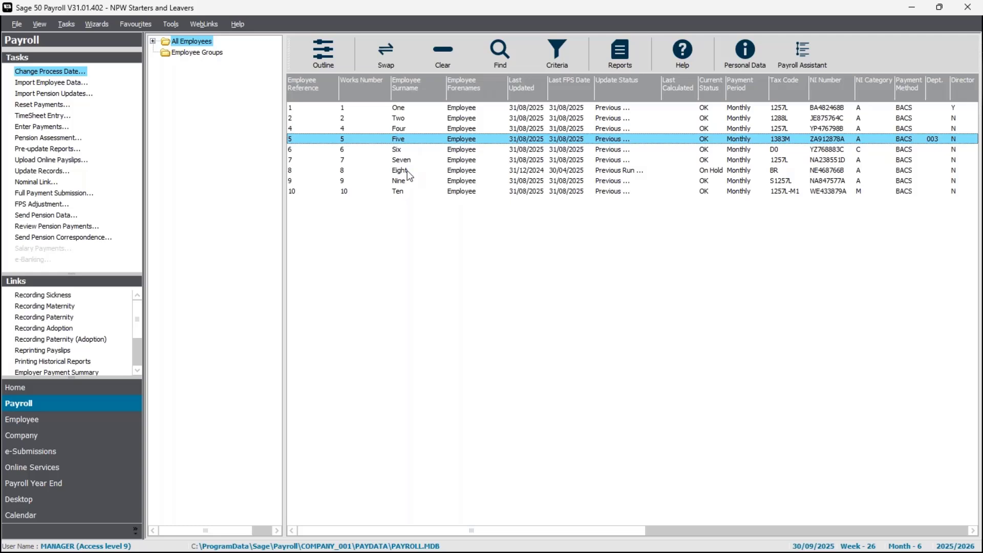
{"action": "left_click", "coordinate": [32, 127]}
{"action": "left_click", "coordinate": [588, 339]}
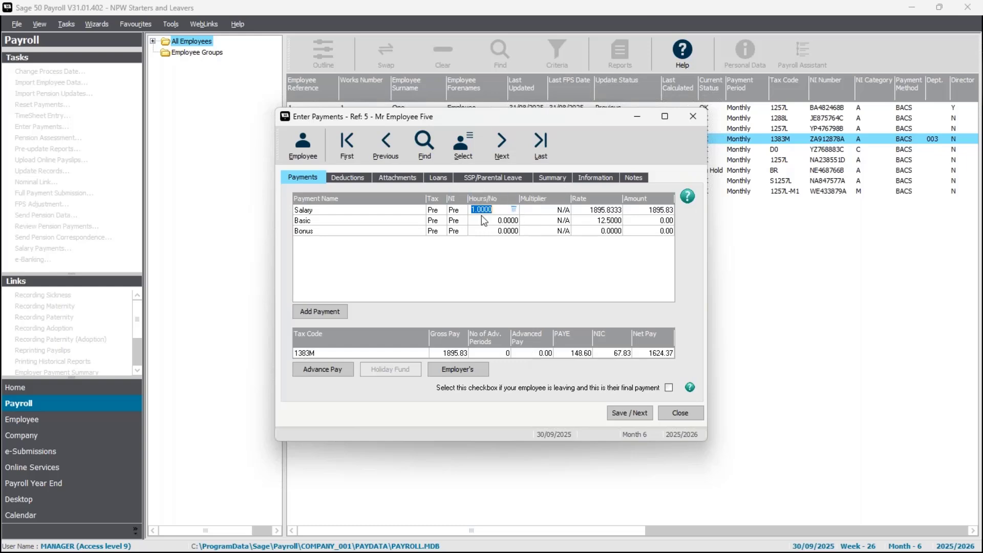
Step: Calculate the part-month proportion for the Salary payment and apply 0.6818 as its hours/number
{"action": "left_click", "coordinate": [591, 210]}
{"action": "left_click", "coordinate": [513, 211]}
{"action": "left_click", "coordinate": [513, 210]}
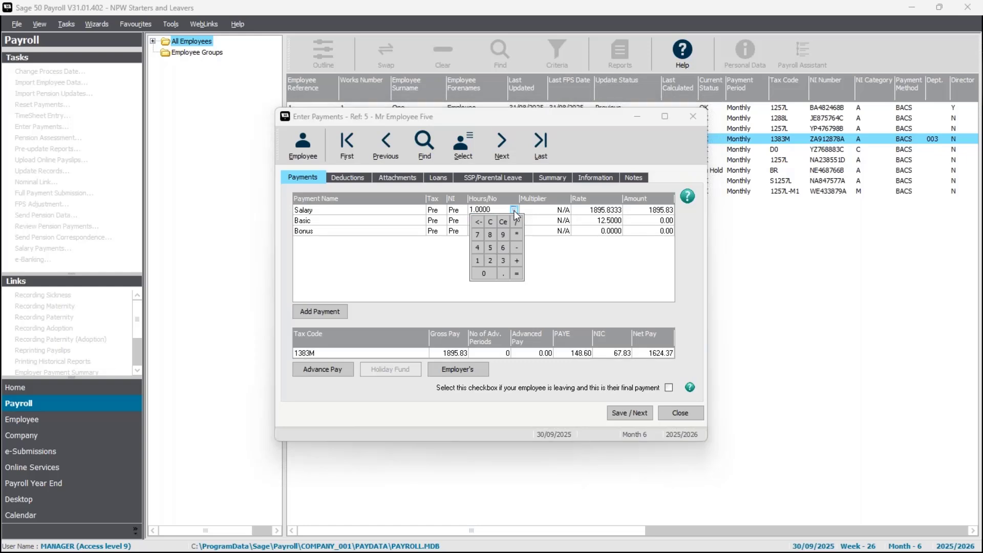
{"action": "left_click", "coordinate": [478, 261]}
{"action": "left_click", "coordinate": [490, 248]}
{"action": "left_click", "coordinate": [516, 260]}
{"action": "left_click", "coordinate": [477, 234]}
{"action": "left_click", "coordinate": [516, 274]}
{"action": "left_click", "coordinate": [516, 275]}
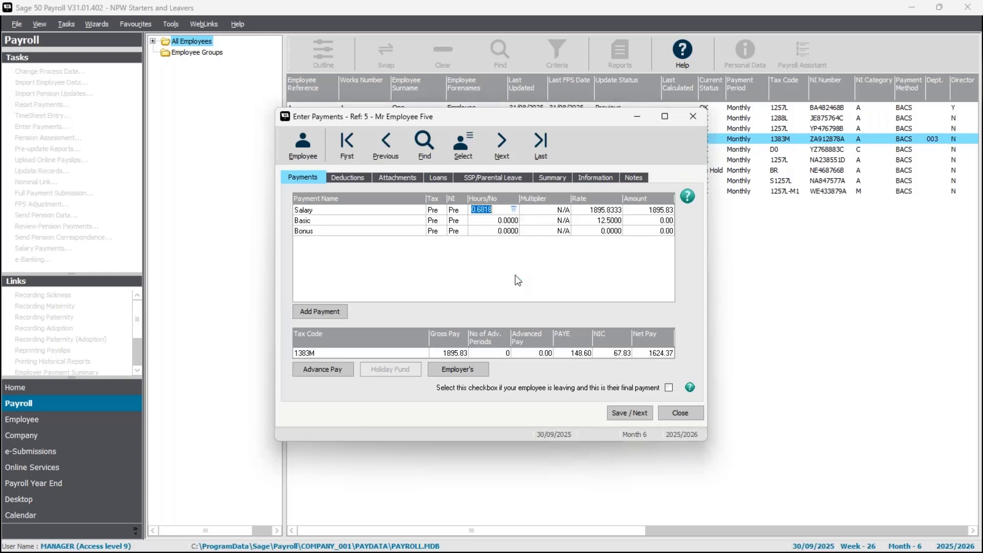
{"action": "key", "text": "Tab"}
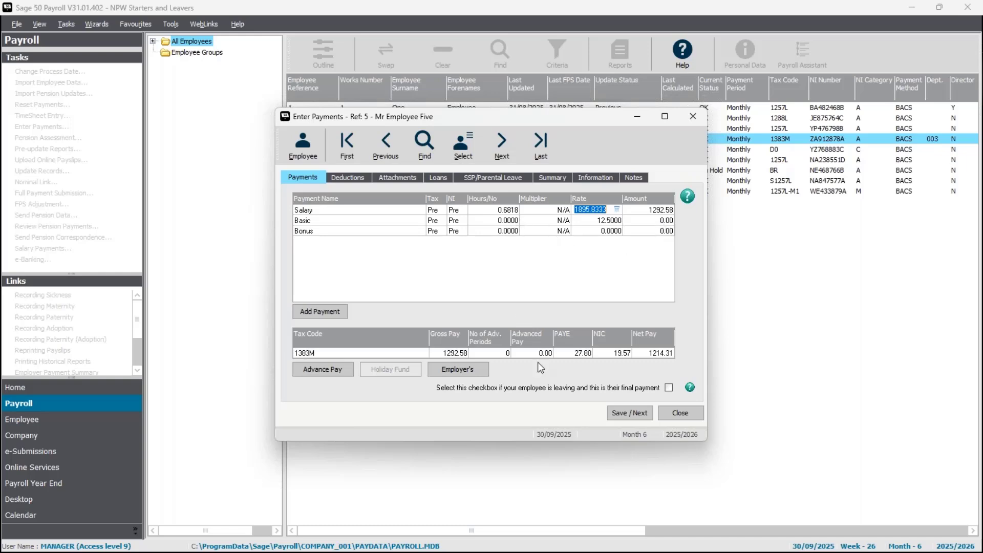
Step: Mark the payment as the leaving employee's final payment and acknowledge the leaver reminder
{"action": "left_click", "coordinate": [668, 388]}
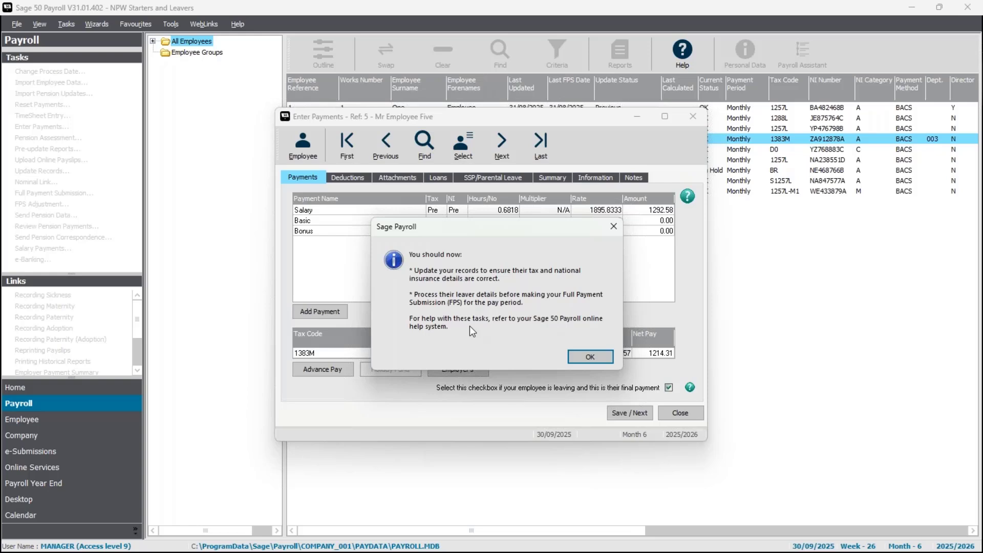
{"action": "left_click", "coordinate": [583, 357]}
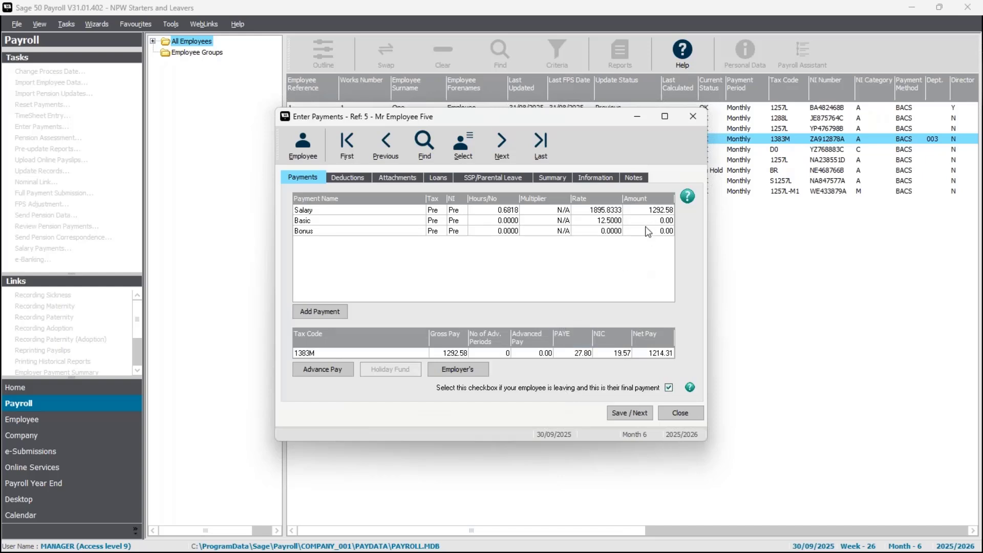
Step: Save the leaving employee's final payment, close Enter Payments and deselect the employee with reference 5
{"action": "left_click", "coordinate": [631, 417]}
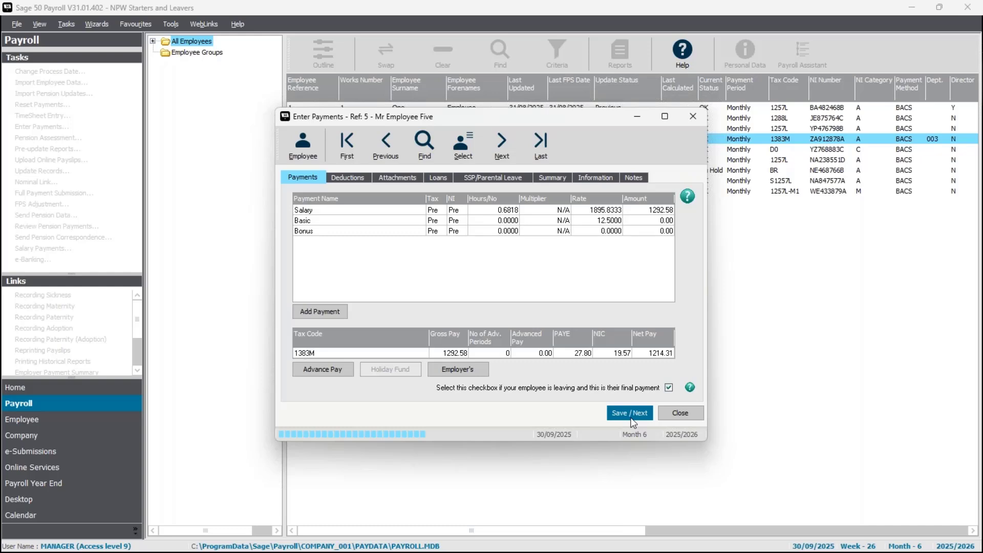
{"action": "left_click", "coordinate": [686, 412]}
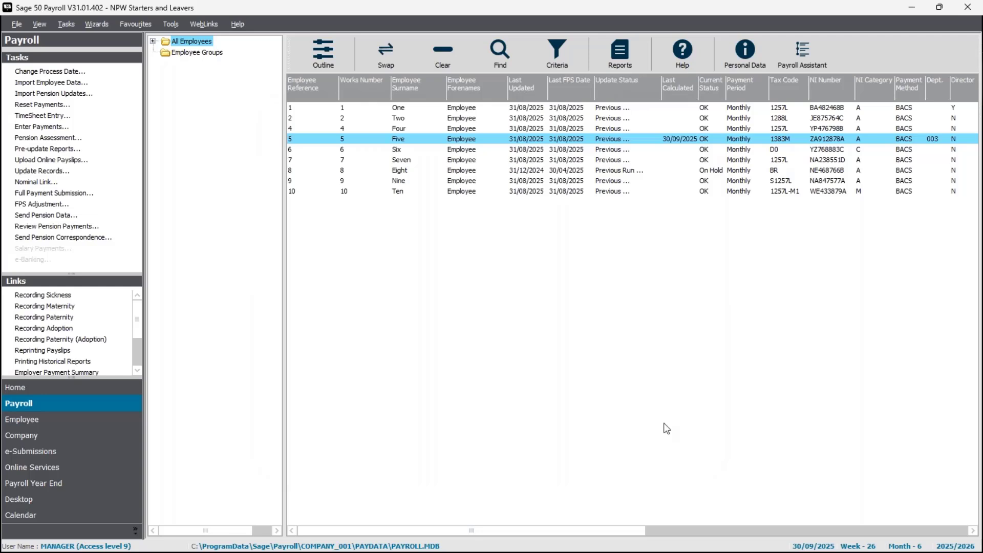
{"action": "left_click", "coordinate": [427, 138]}
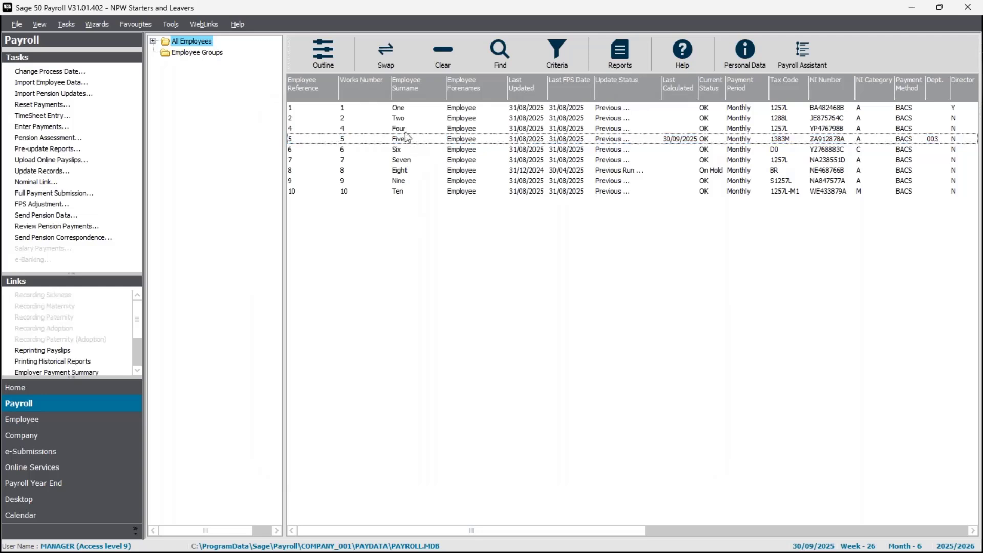
Step: Open the record of the employee with reference 4 and review the Statutory Maternity Pay dates and entitlement under their absence details
{"action": "left_click", "coordinate": [405, 132]}
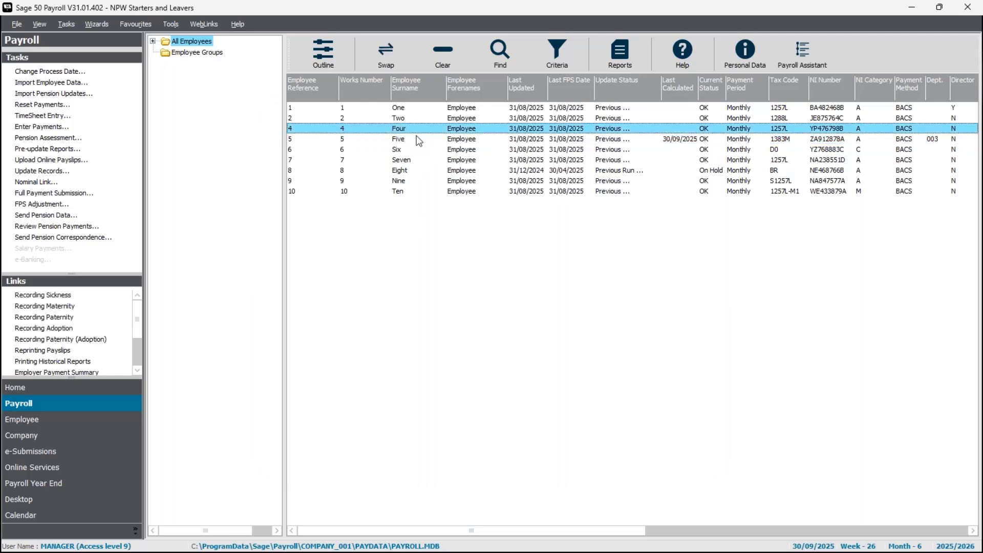
{"action": "right_click", "coordinate": [424, 129]}
{"action": "left_click", "coordinate": [430, 160]}
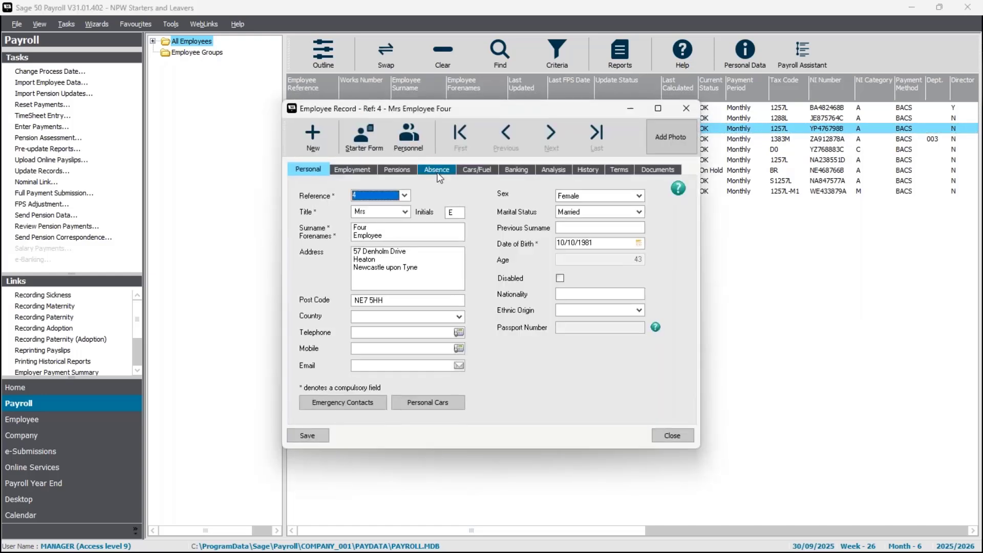
{"action": "left_click", "coordinate": [438, 171]}
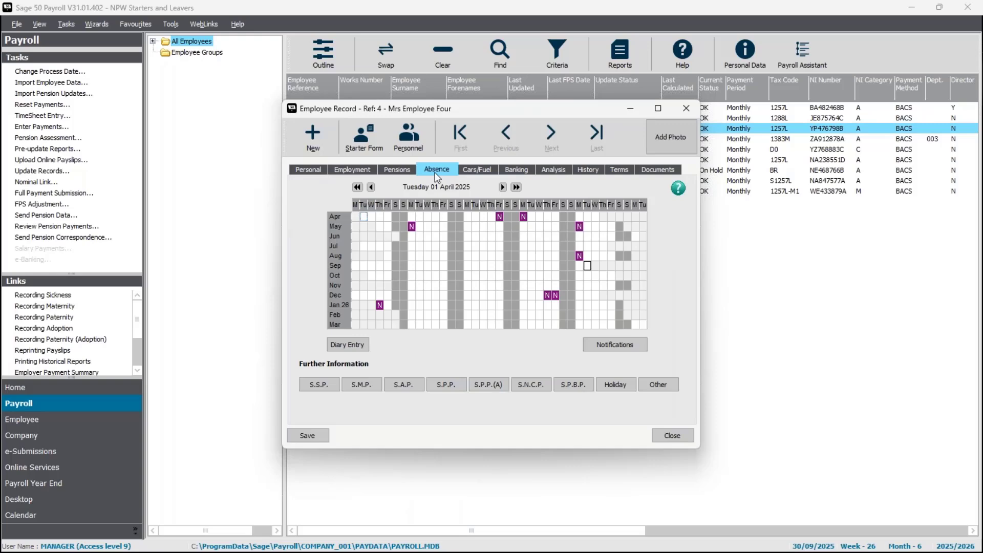
{"action": "left_click", "coordinate": [362, 384]}
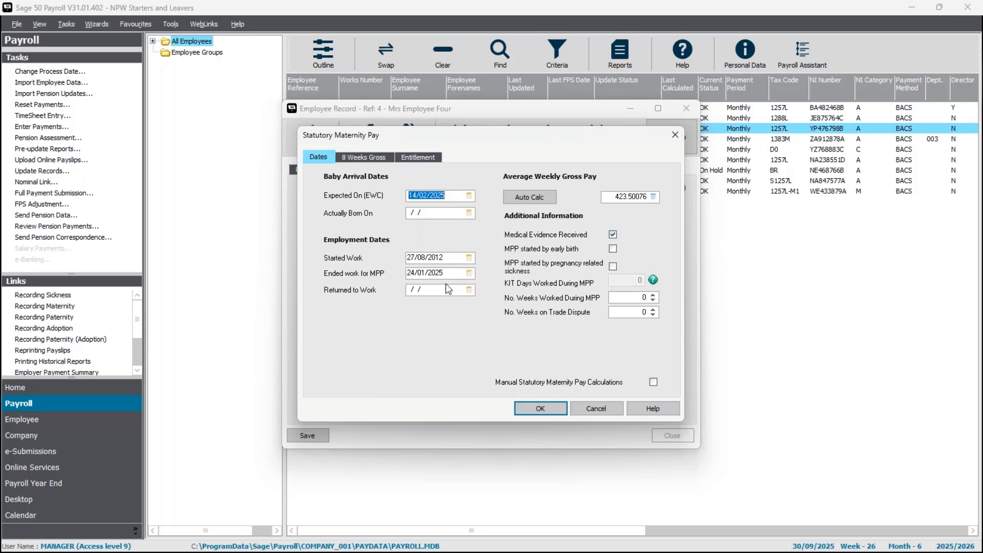
{"action": "left_click", "coordinate": [419, 157]}
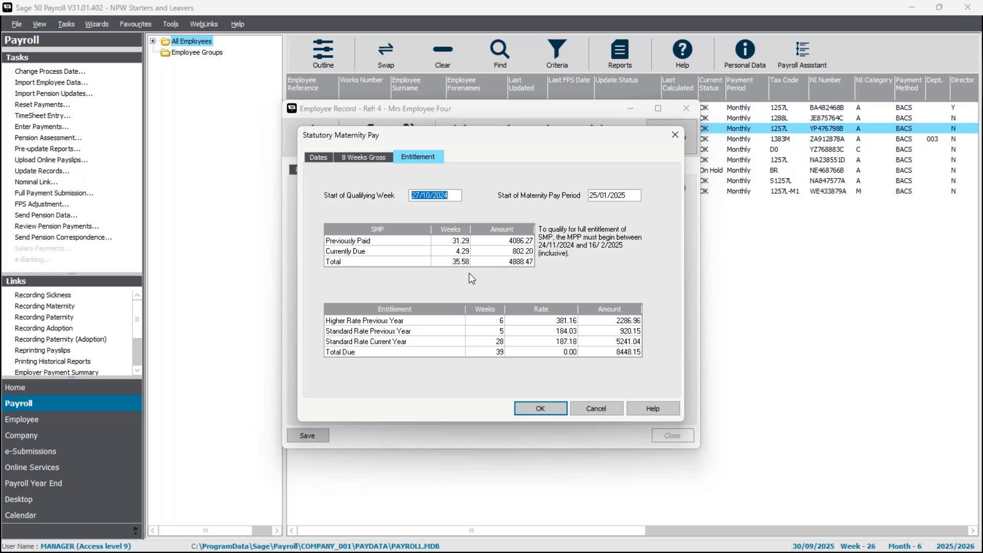
{"action": "left_click", "coordinate": [544, 413]}
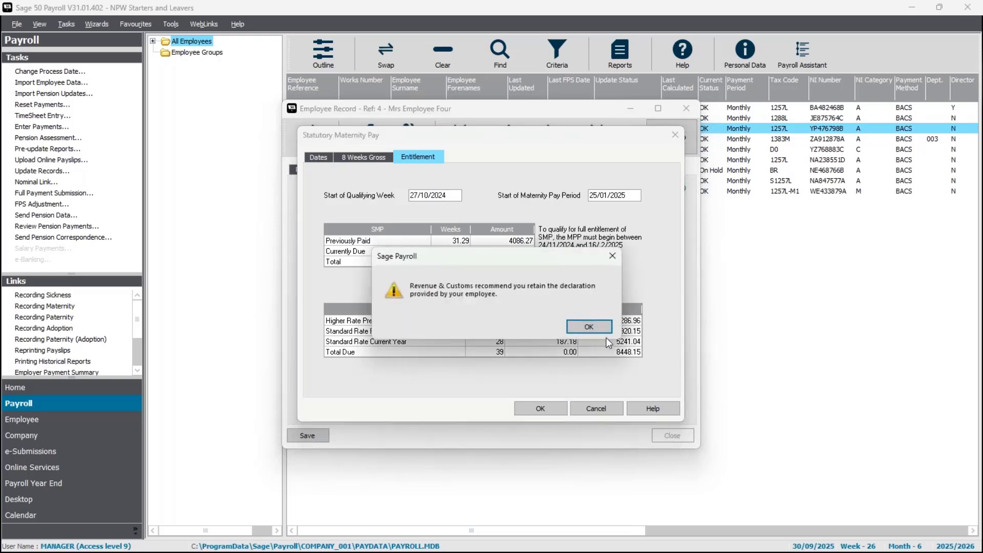
{"action": "left_click", "coordinate": [604, 329]}
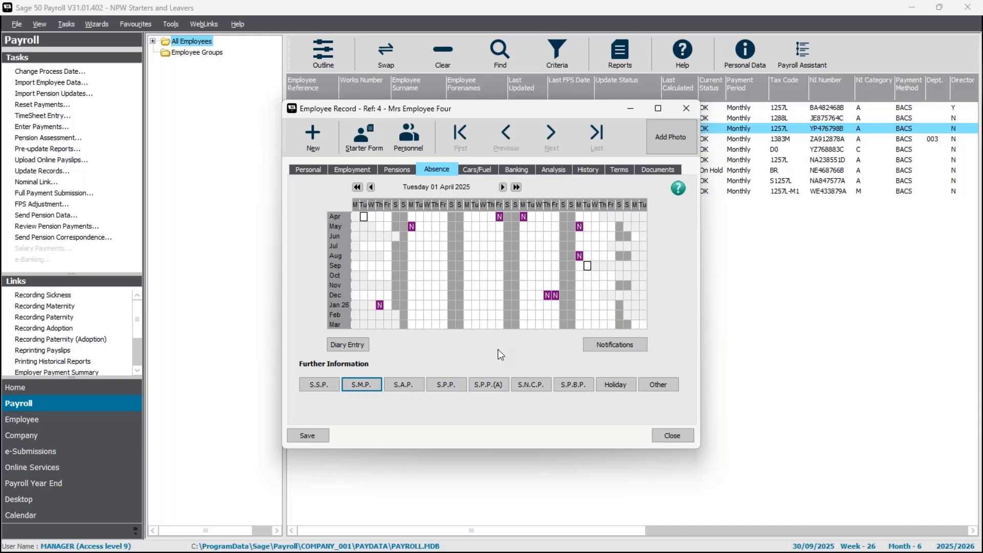
{"action": "left_click", "coordinate": [672, 436]}
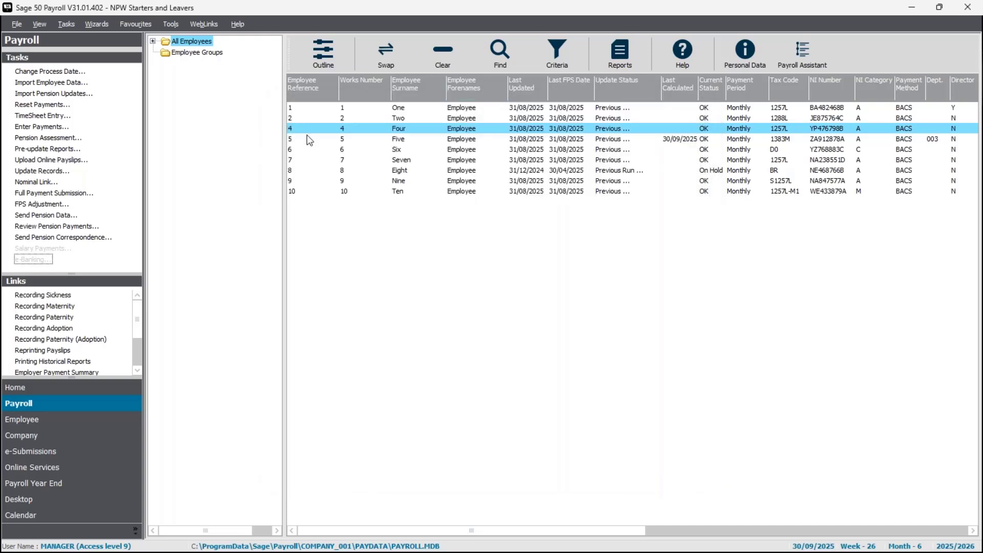
Step: Open the Enter Payments summary for the employee with reference 4 and clear the final-payment mark
{"action": "left_click", "coordinate": [41, 127]}
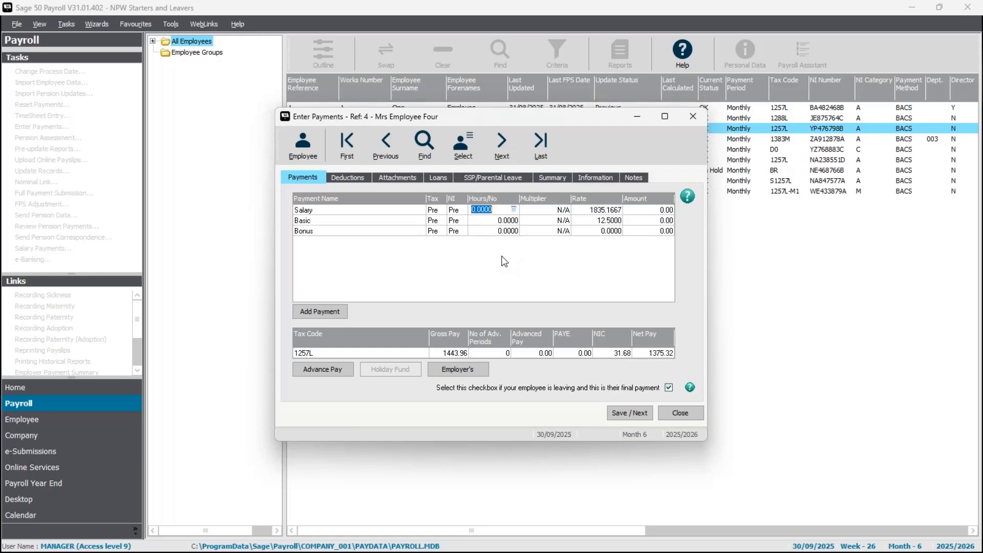
{"action": "left_click", "coordinate": [548, 180]}
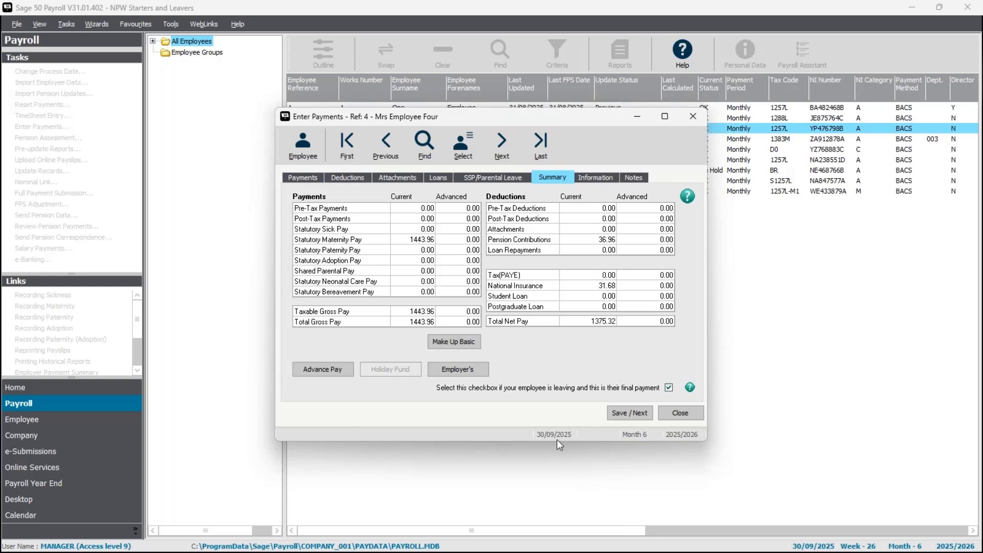
{"action": "left_click", "coordinate": [668, 388]}
Step: Review the entitlement details behind the current Statutory Maternity Pay amount, leaving them without changes
{"action": "left_click", "coordinate": [412, 241]}
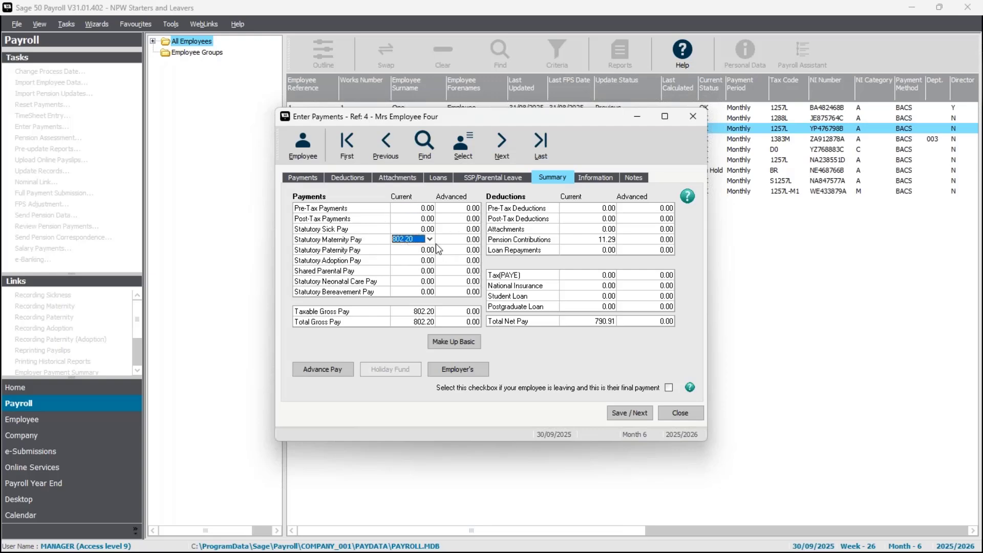
{"action": "left_click", "coordinate": [430, 238]}
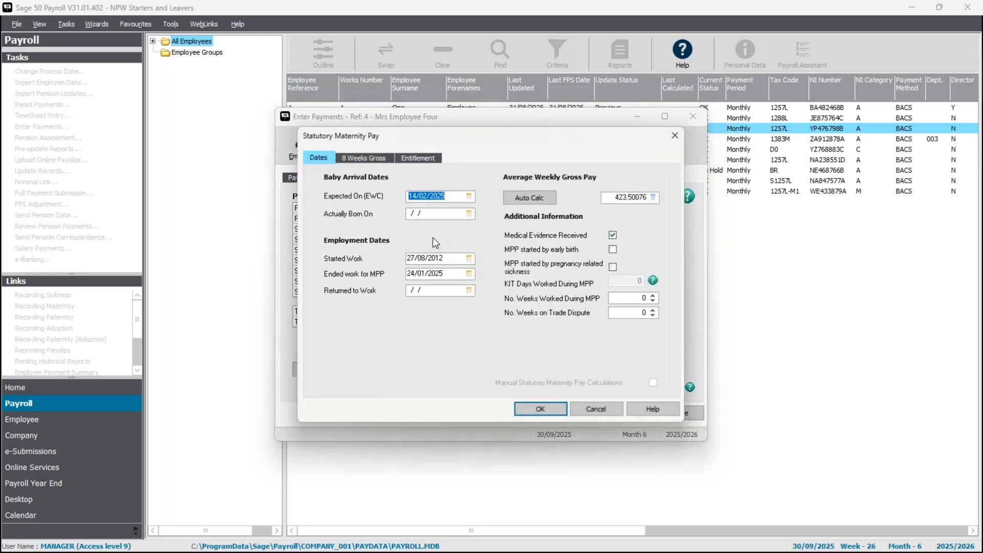
{"action": "left_click", "coordinate": [420, 158]}
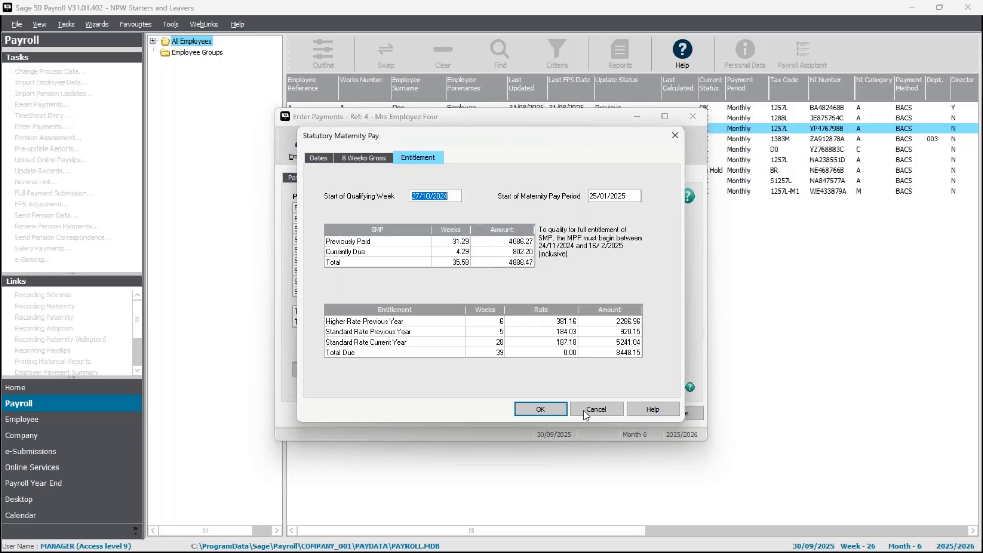
{"action": "left_click", "coordinate": [596, 409]}
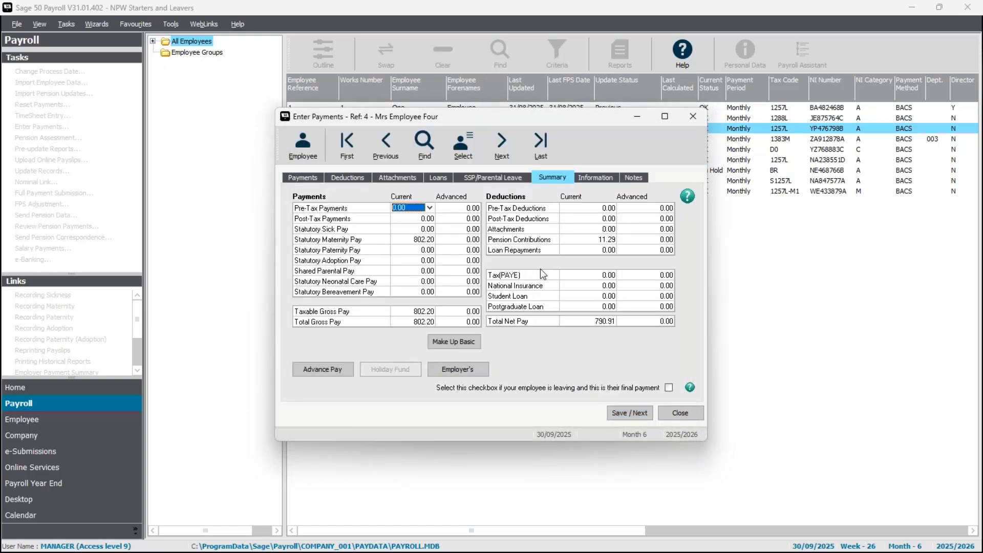
Step: Mark the payment of the employee with reference 4 as final, acknowledge the leaver reminder, and save it
{"action": "left_click", "coordinate": [669, 387]}
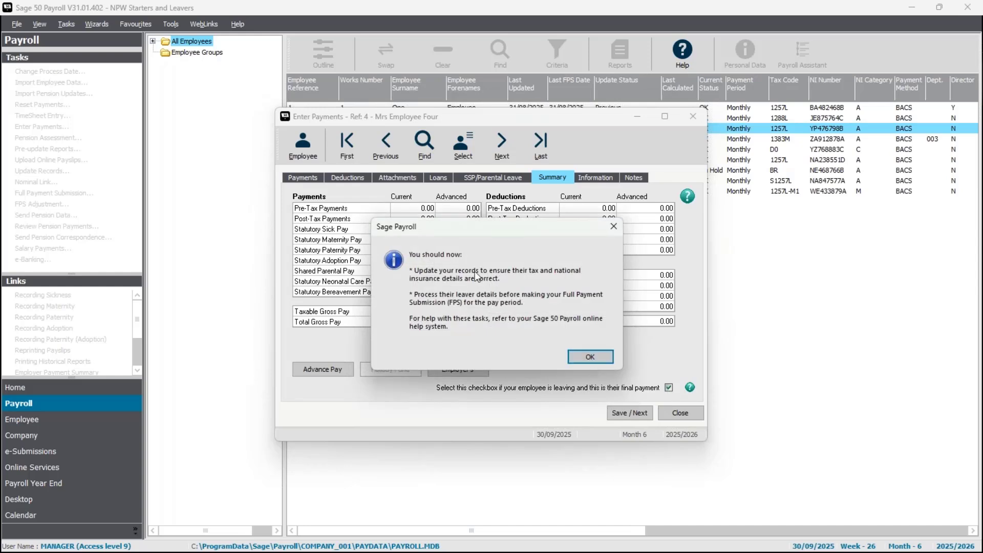
{"action": "left_click", "coordinate": [598, 353]}
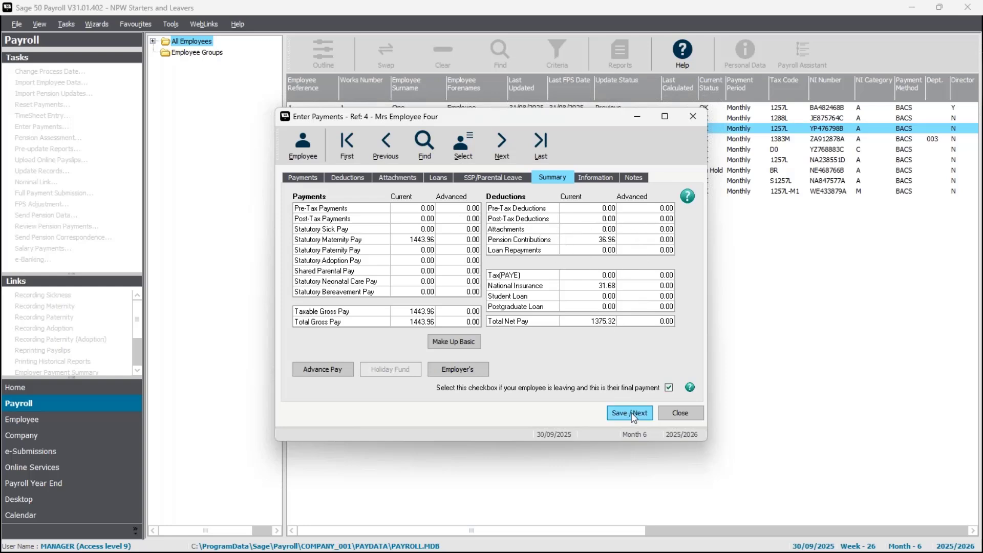
{"action": "left_click", "coordinate": [307, 180]}
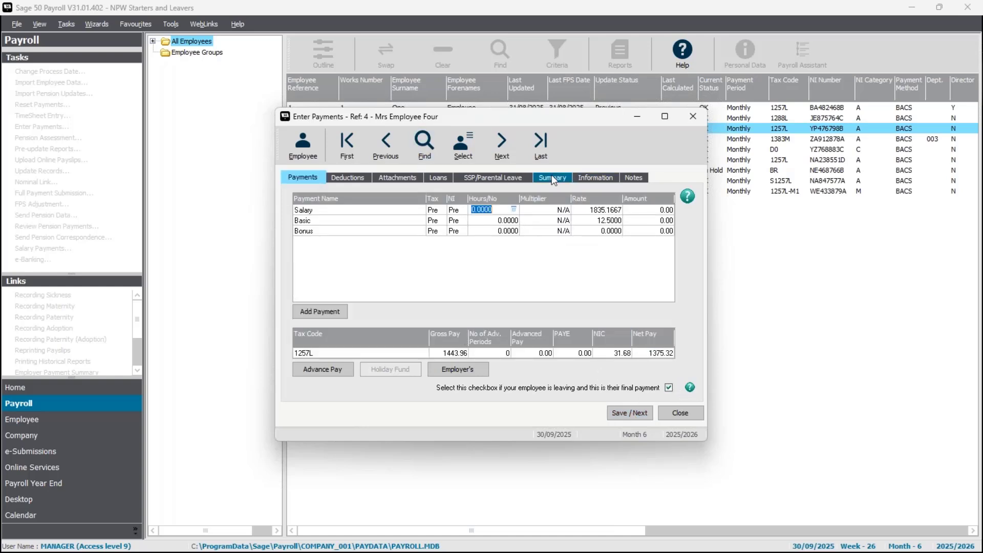
{"action": "left_click", "coordinate": [552, 177]}
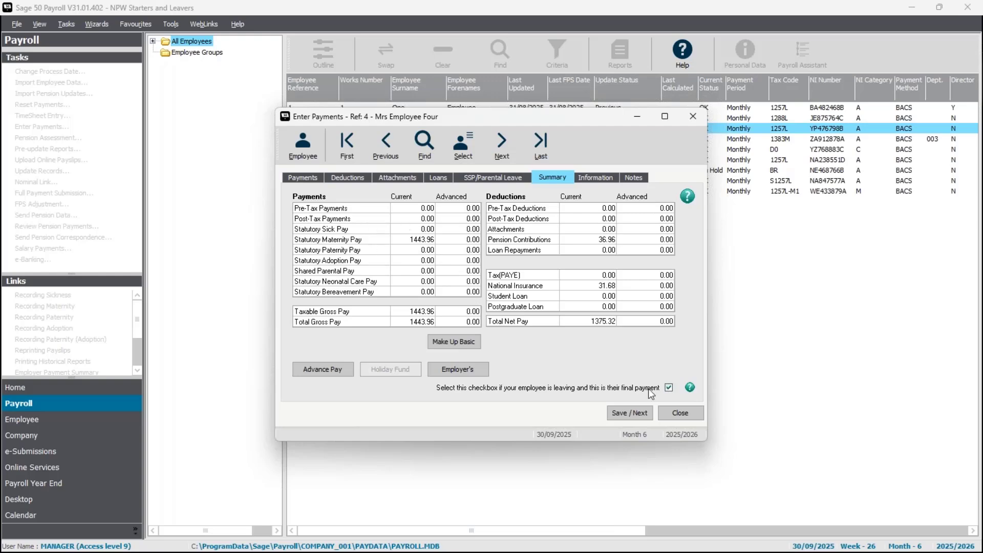
{"action": "left_click", "coordinate": [638, 411]}
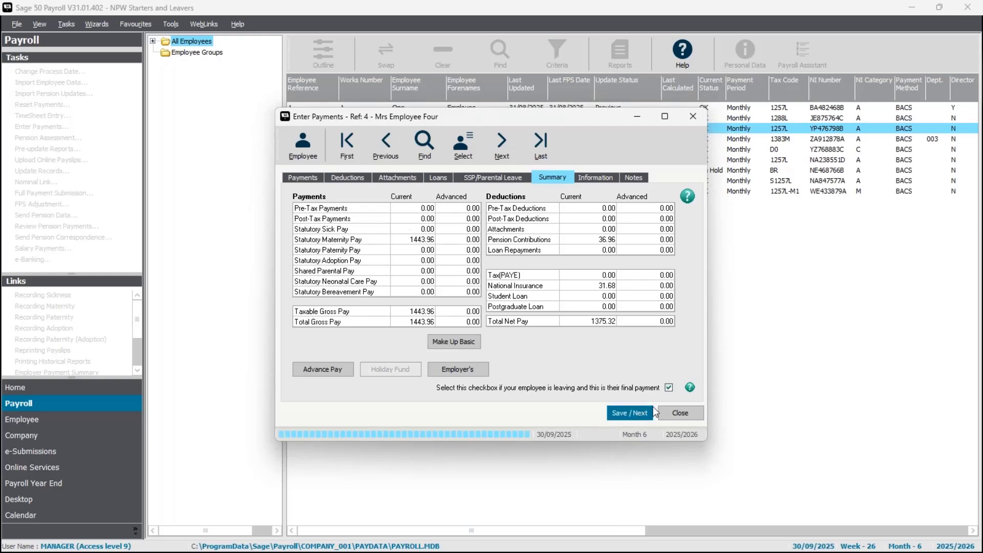
{"action": "left_click", "coordinate": [681, 413]}
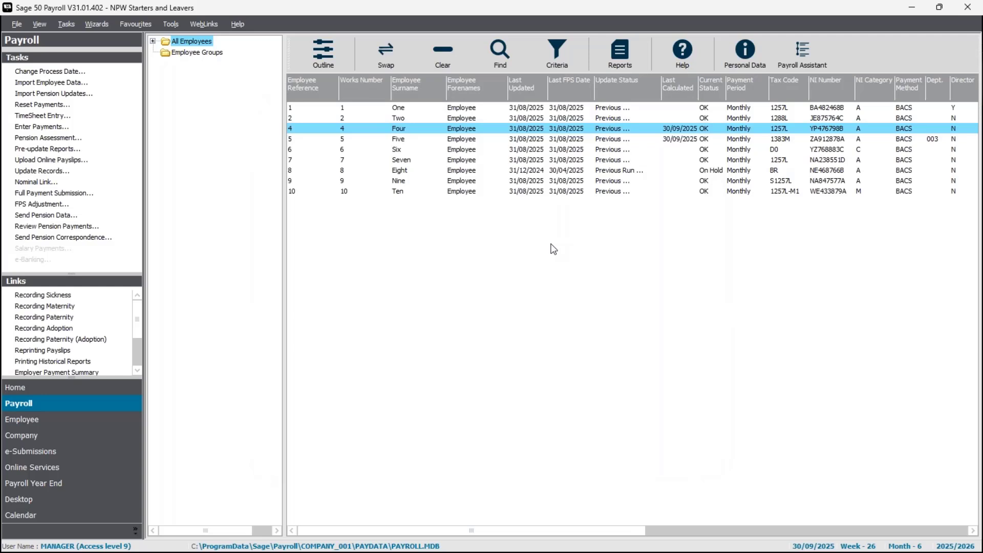
Step: Select all employees and start Update Records, skipping the legislation update check and continuing past the pre-update reports question
{"action": "left_click", "coordinate": [438, 47]}
{"action": "left_click", "coordinate": [385, 51]}
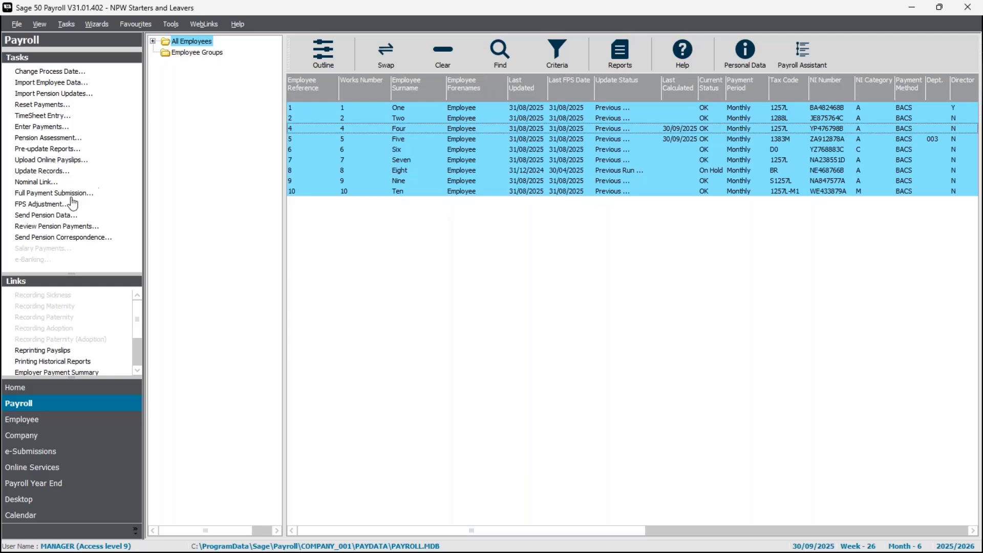
{"action": "left_click", "coordinate": [51, 172]}
{"action": "left_click", "coordinate": [530, 355]}
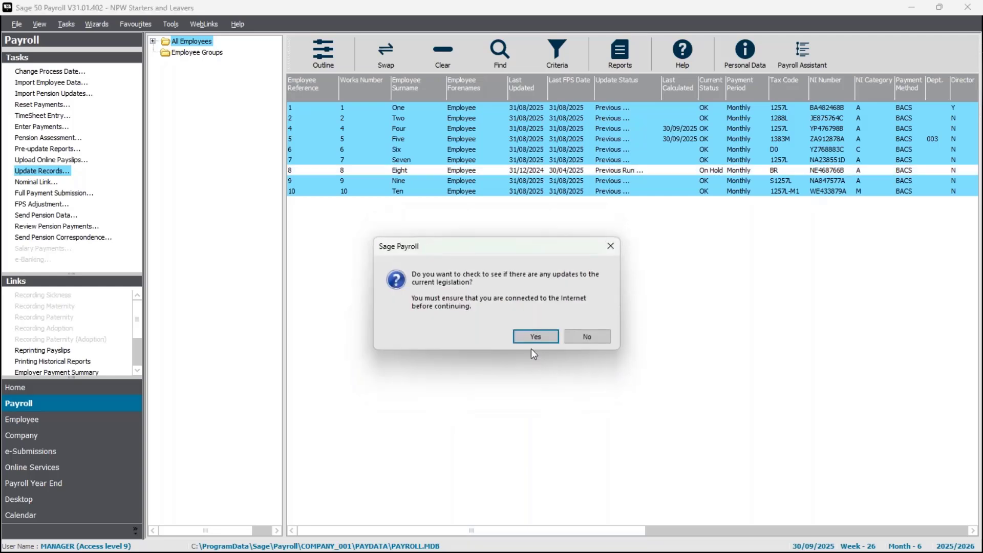
{"action": "left_click", "coordinate": [590, 338]}
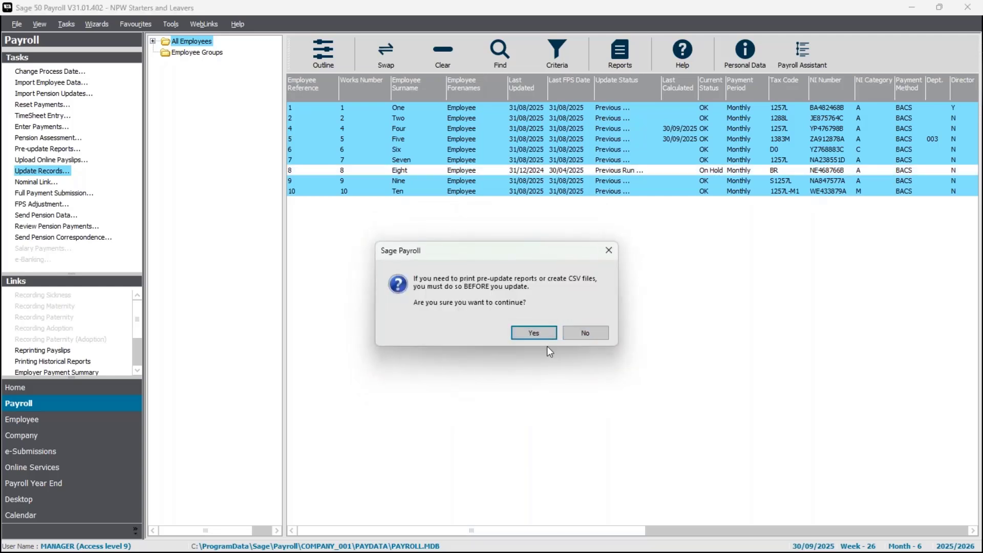
{"action": "left_click", "coordinate": [544, 333]}
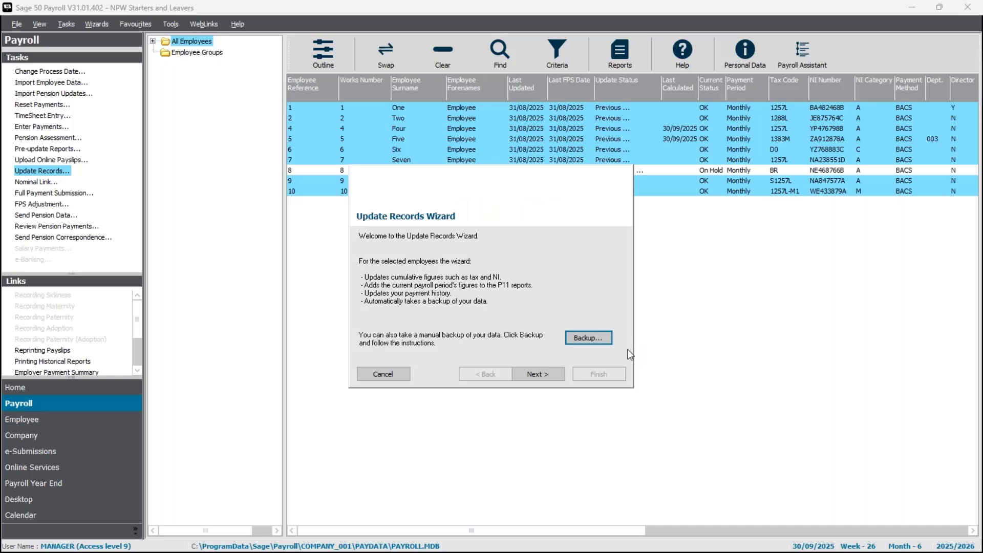
Step: Complete the Update Records Wizard for all the listed monthly employees without taking a manual backup
{"action": "left_click", "coordinate": [542, 375]}
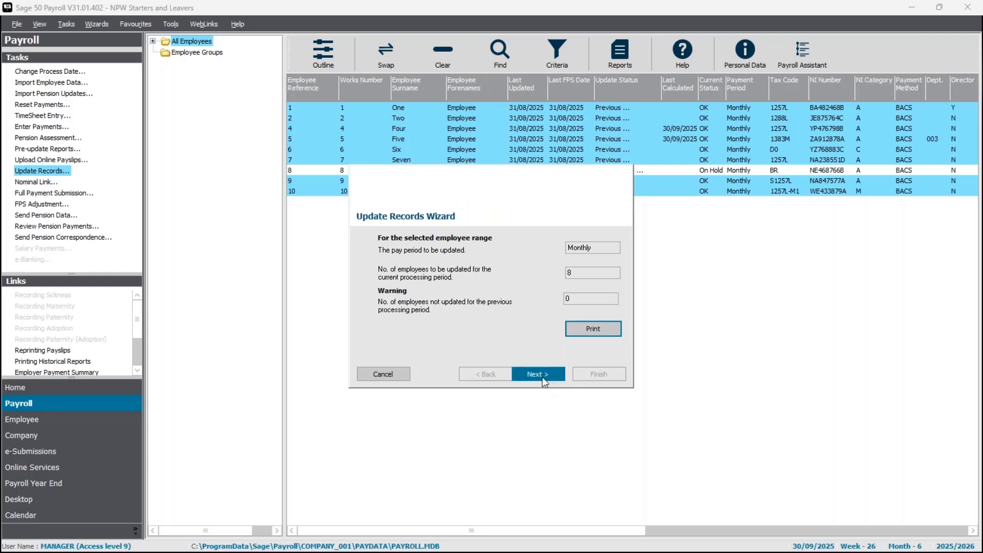
{"action": "left_click", "coordinate": [543, 374]}
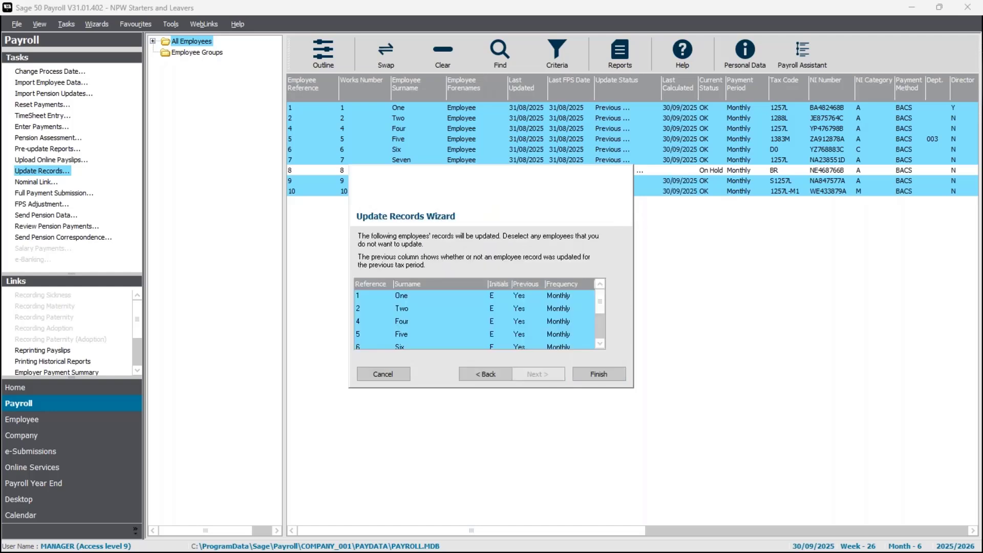
{"action": "left_click", "coordinate": [595, 372]}
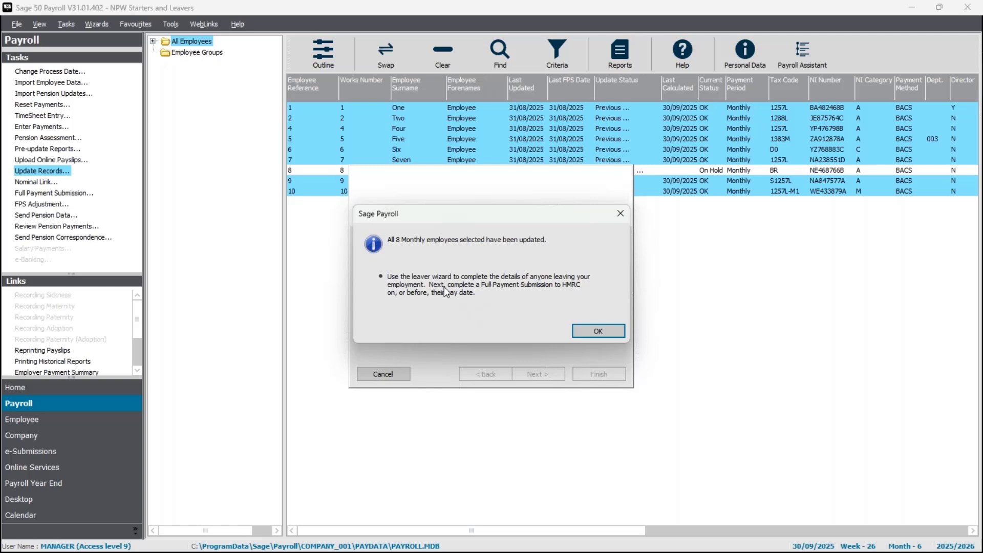
{"action": "left_click", "coordinate": [619, 330]}
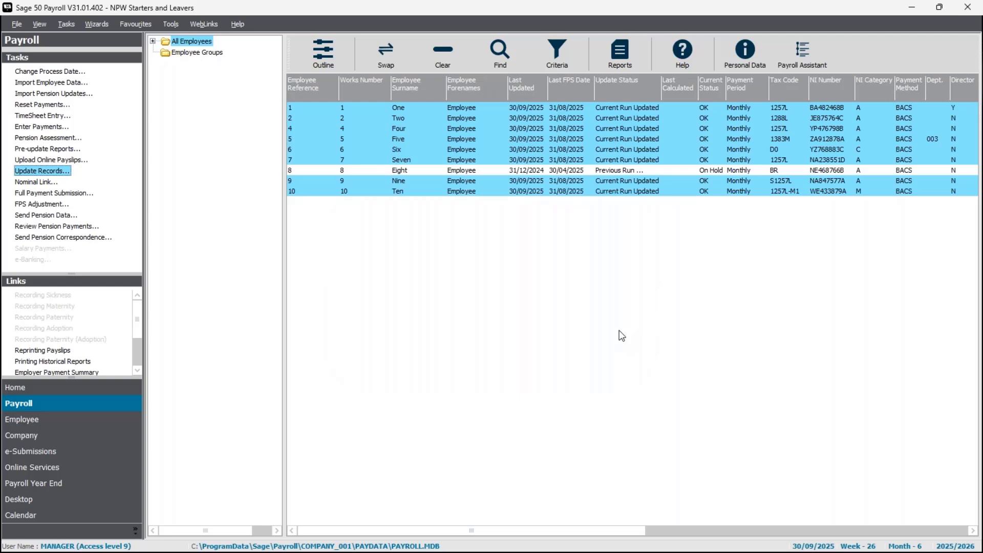
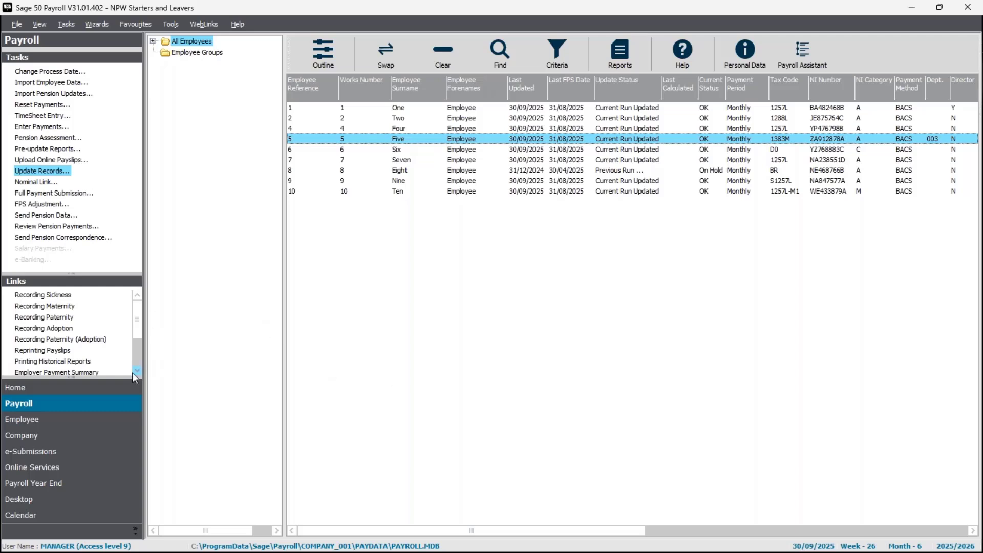
Step: Start the Leaver Wizard for the employee with reference 5 and set the leaving date to 19/09/2025
{"action": "scroll", "coordinate": [137, 373], "scroll_direction": "down", "scroll_amount": 5}
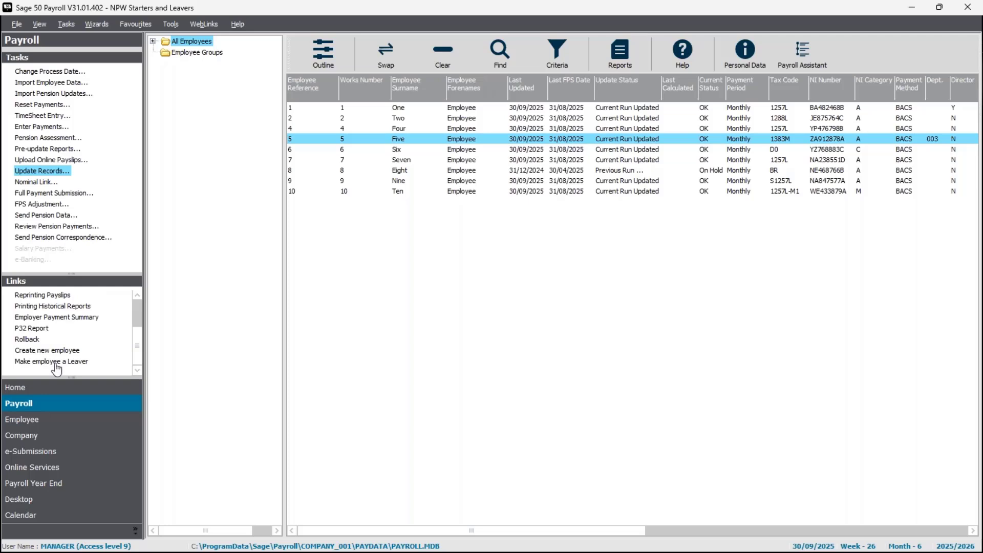
{"action": "left_click", "coordinate": [79, 426]}
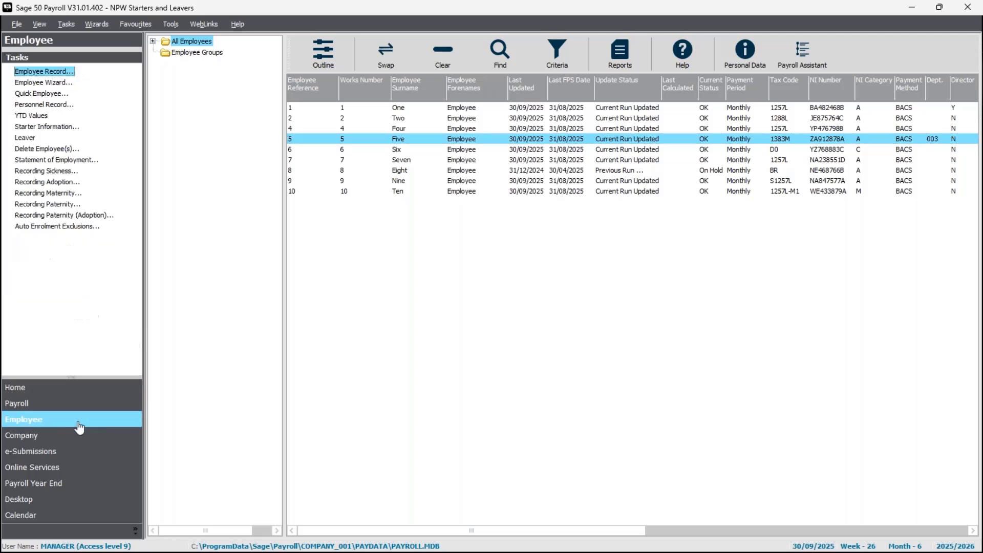
{"action": "left_click", "coordinate": [25, 139]}
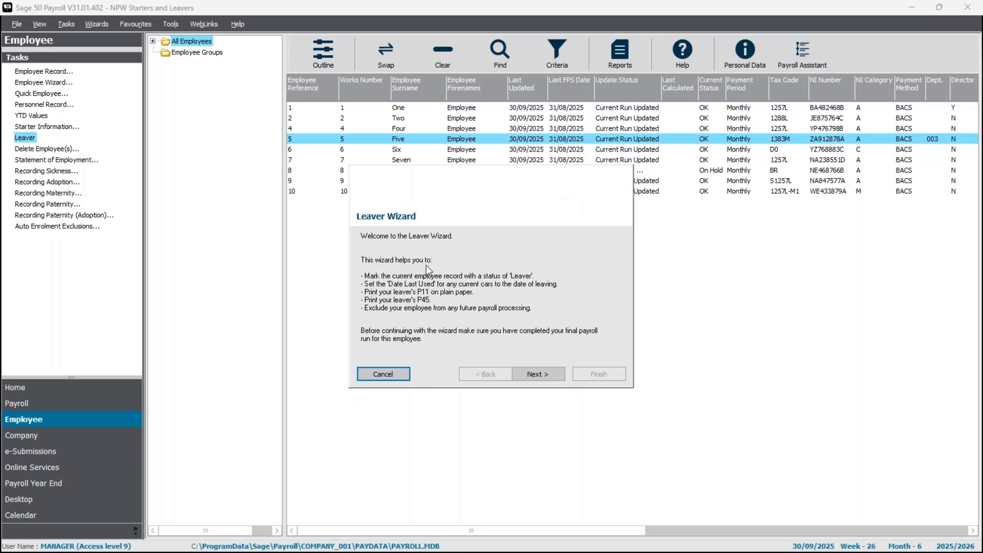
{"action": "left_click", "coordinate": [531, 374]}
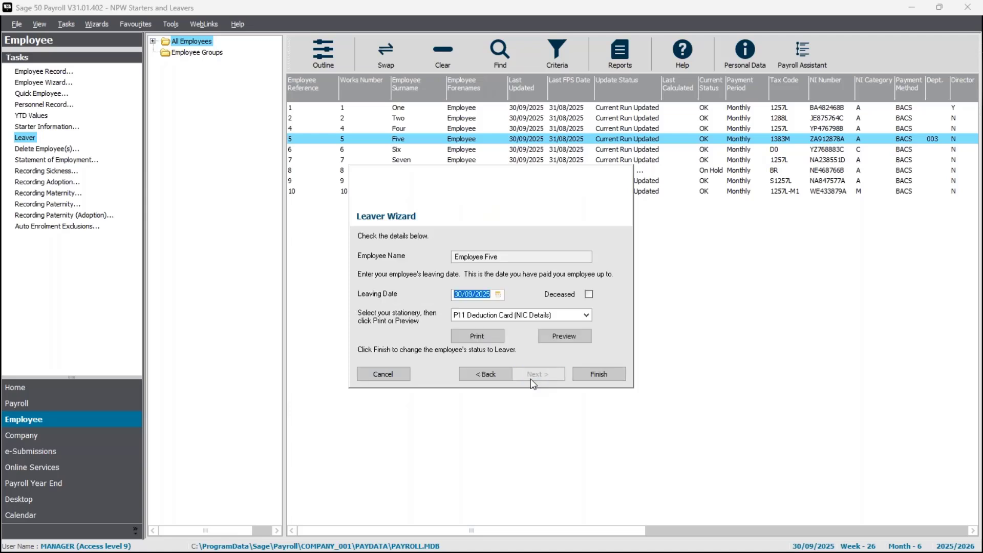
{"action": "left_click", "coordinate": [498, 294]}
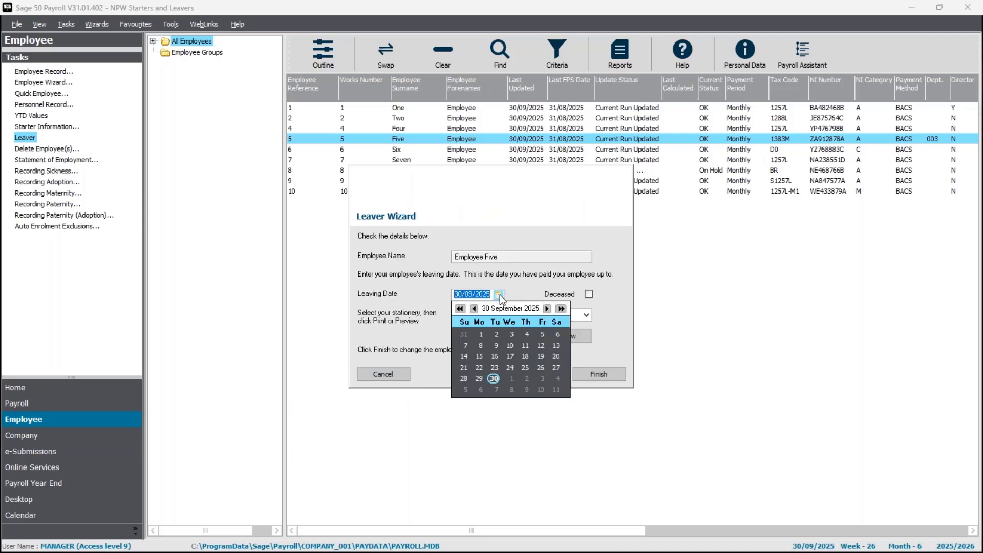
{"action": "left_click", "coordinate": [540, 357]}
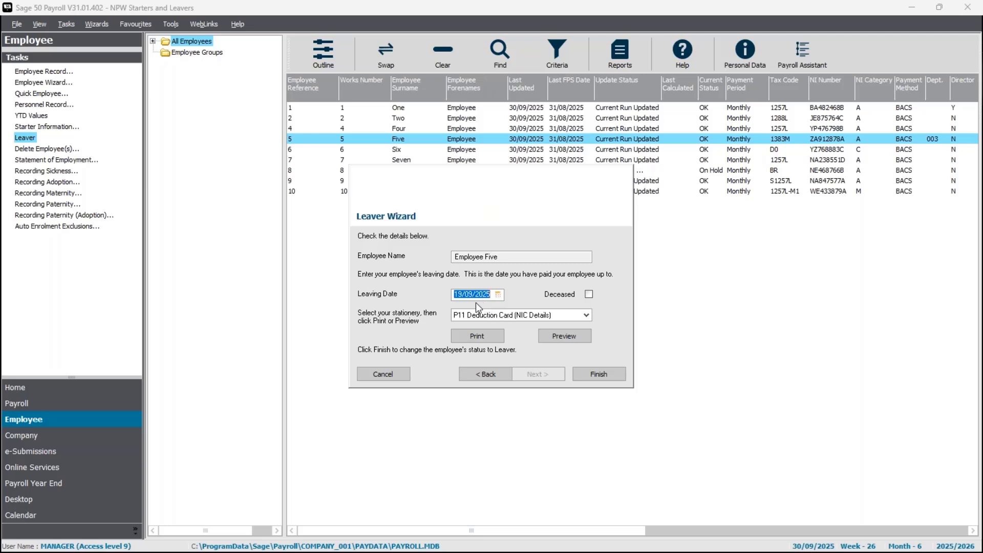
Step: Choose the P45 - Plain paper (for eSubmissions) stationery for this leaver and preview it
{"action": "left_click", "coordinate": [539, 318]}
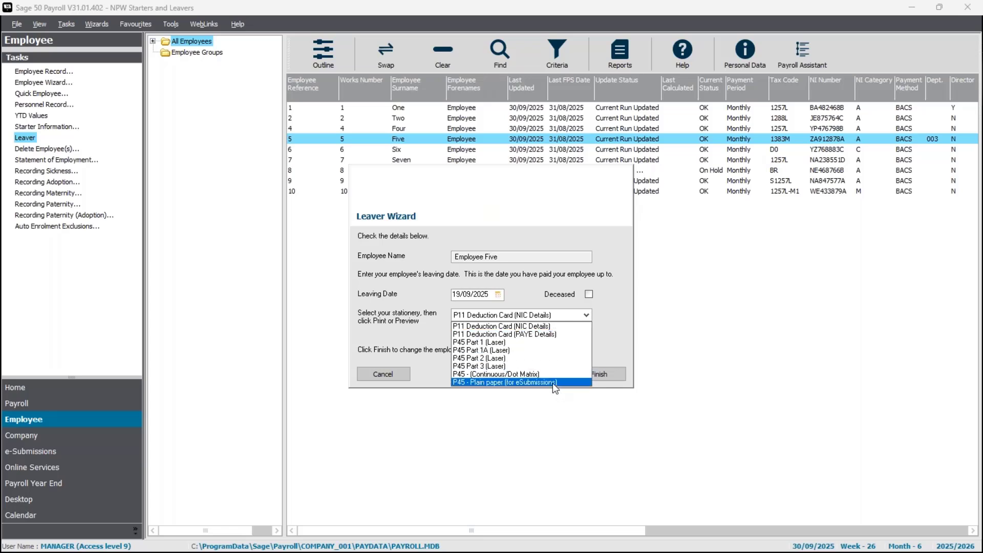
{"action": "left_click", "coordinate": [492, 383]}
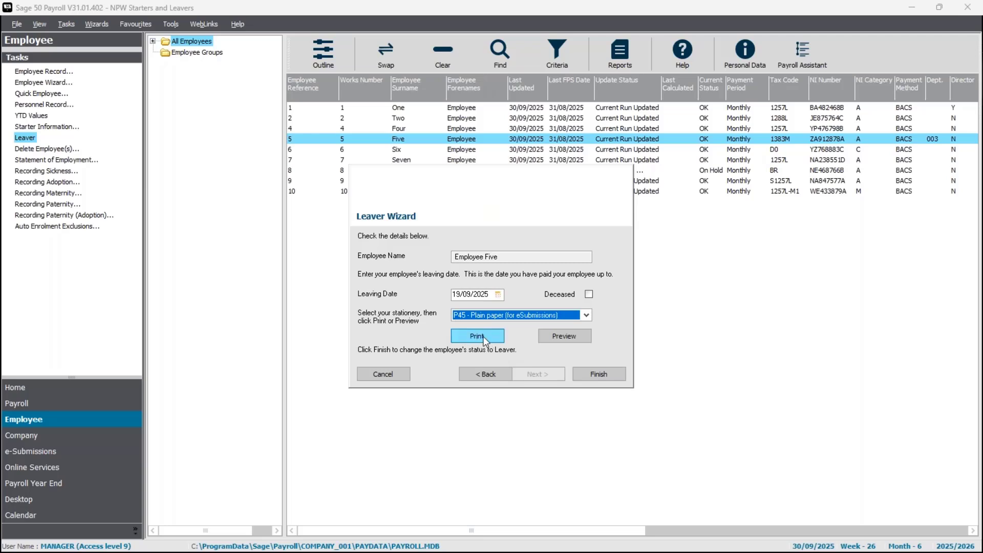
{"action": "left_click", "coordinate": [568, 339]}
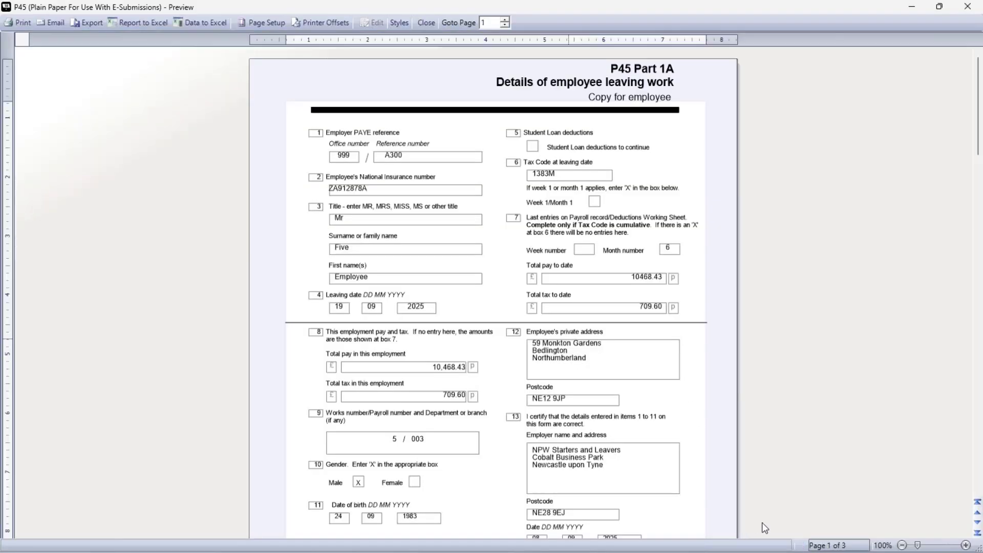
Step: Enlarge the P45 preview and examine Parts 1A, 2 and 3, including the leaving date, tax code and pay and tax figures
{"action": "left_click", "coordinate": [965, 545]}
{"action": "left_click", "coordinate": [965, 546]}
{"action": "left_click", "coordinate": [966, 546]}
{"action": "left_click", "coordinate": [965, 546]}
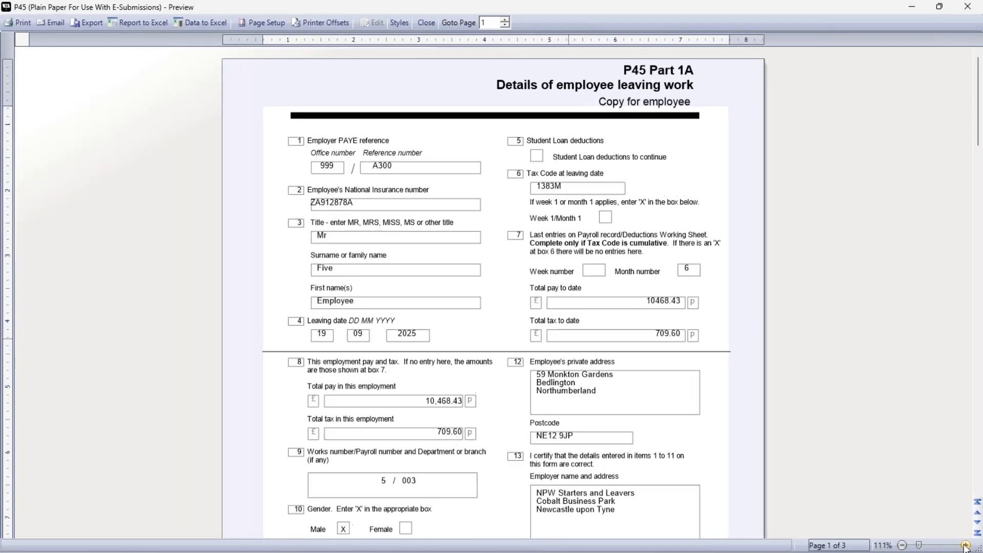
{"action": "left_click", "coordinate": [966, 546]}
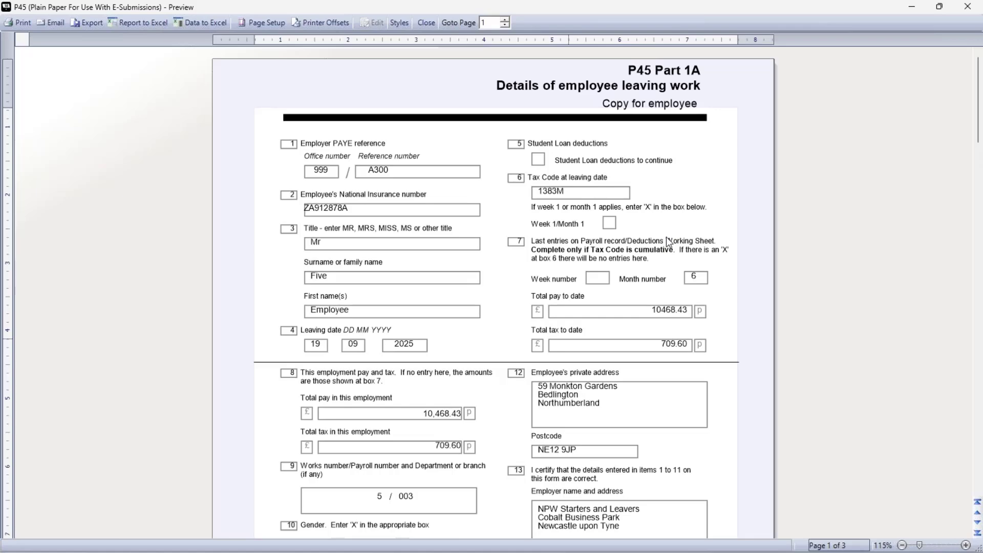
{"action": "scroll", "coordinate": [667, 238], "scroll_direction": "down", "scroll_amount": 3}
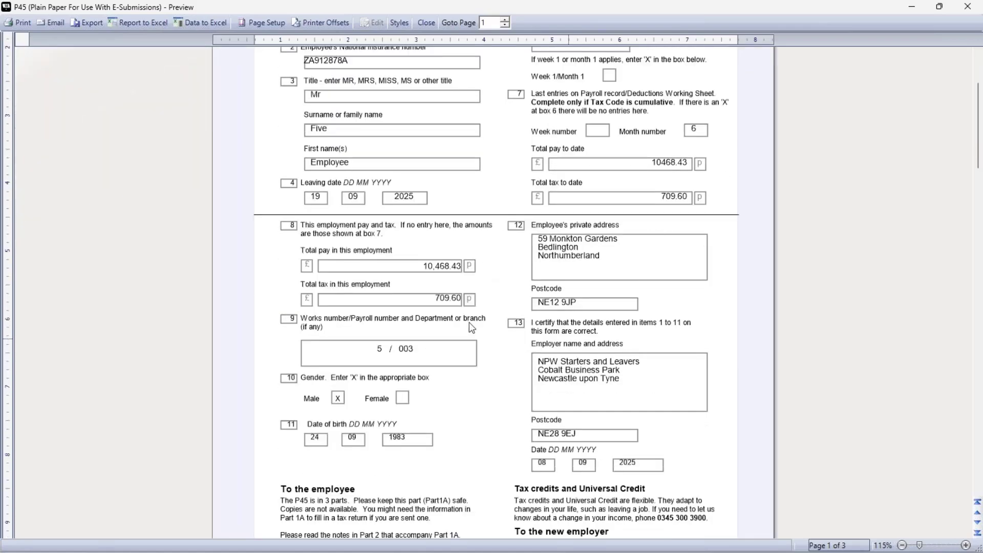
{"action": "scroll", "coordinate": [586, 350], "scroll_direction": "down", "scroll_amount": 2}
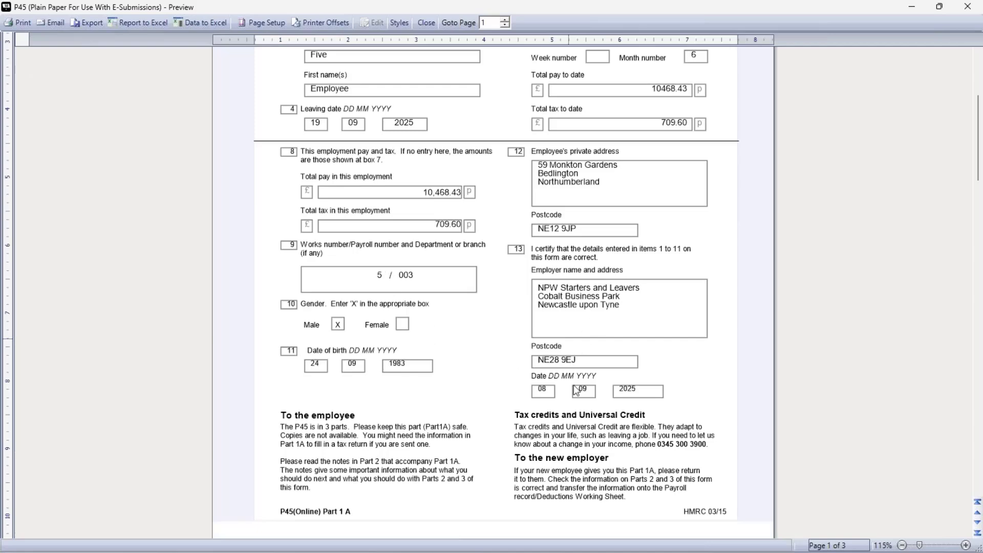
{"action": "scroll", "coordinate": [577, 391], "scroll_direction": "down", "scroll_amount": 12}
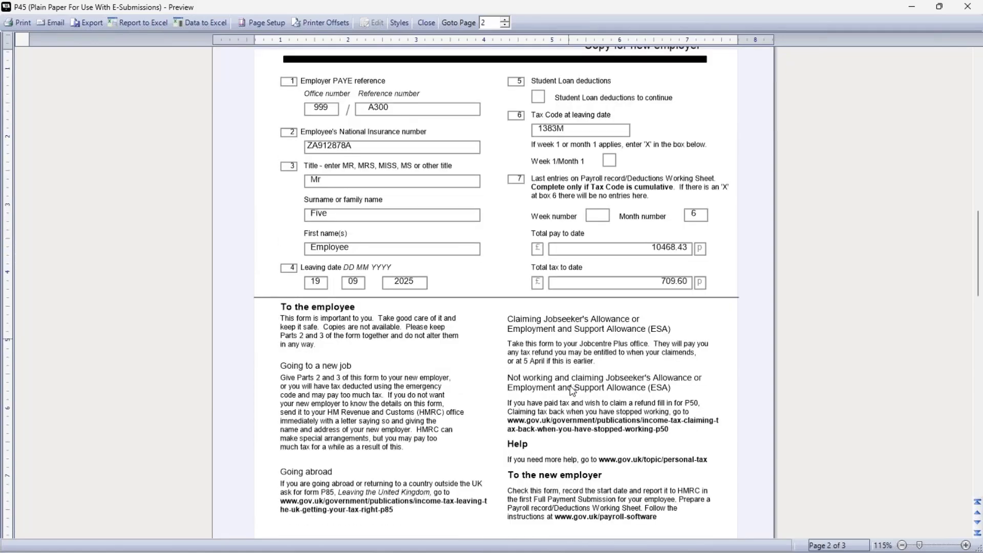
{"action": "scroll", "coordinate": [698, 198], "scroll_direction": "up", "scroll_amount": 2}
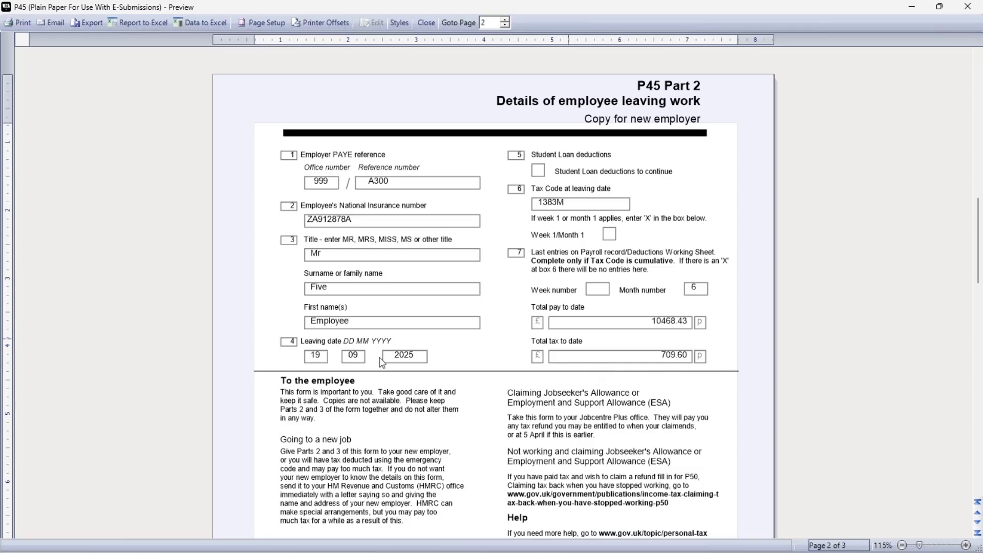
{"action": "scroll", "coordinate": [580, 411], "scroll_direction": "down", "scroll_amount": 12}
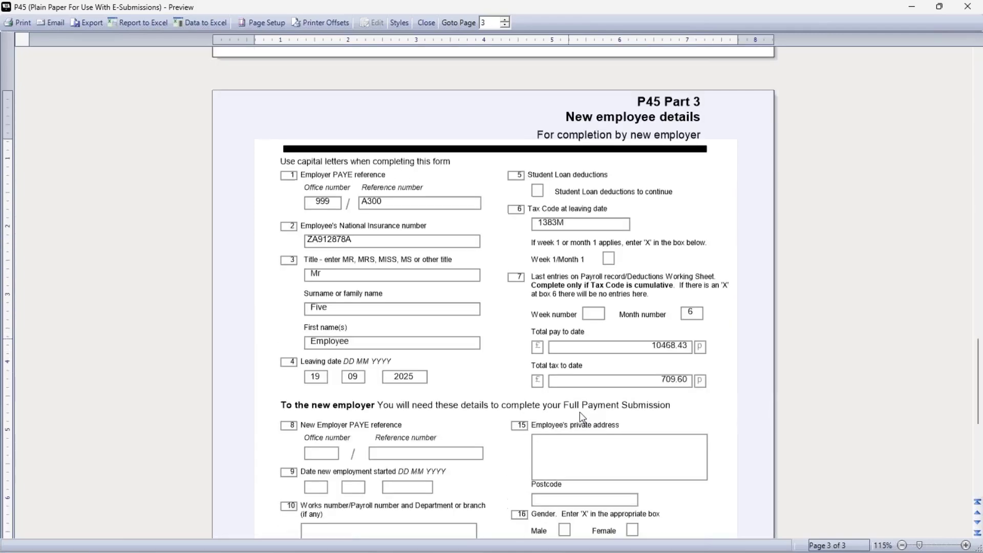
{"action": "scroll", "coordinate": [580, 412], "scroll_direction": "up", "scroll_amount": 4}
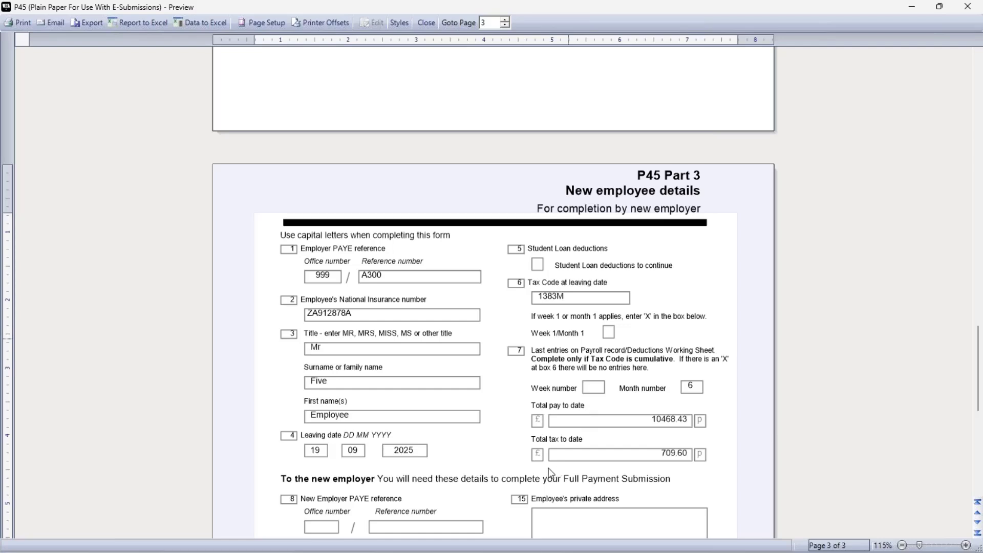
Step: Close the P45 preview and finish the Leaver Wizard to make the employee with reference 5 a leaver
{"action": "left_click", "coordinate": [461, 154]}
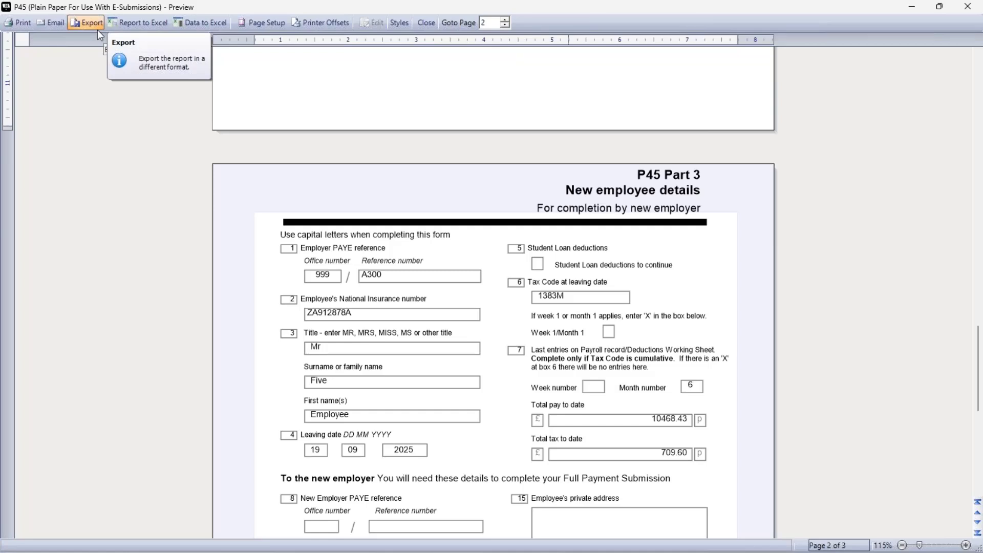
{"action": "left_click", "coordinate": [424, 25]}
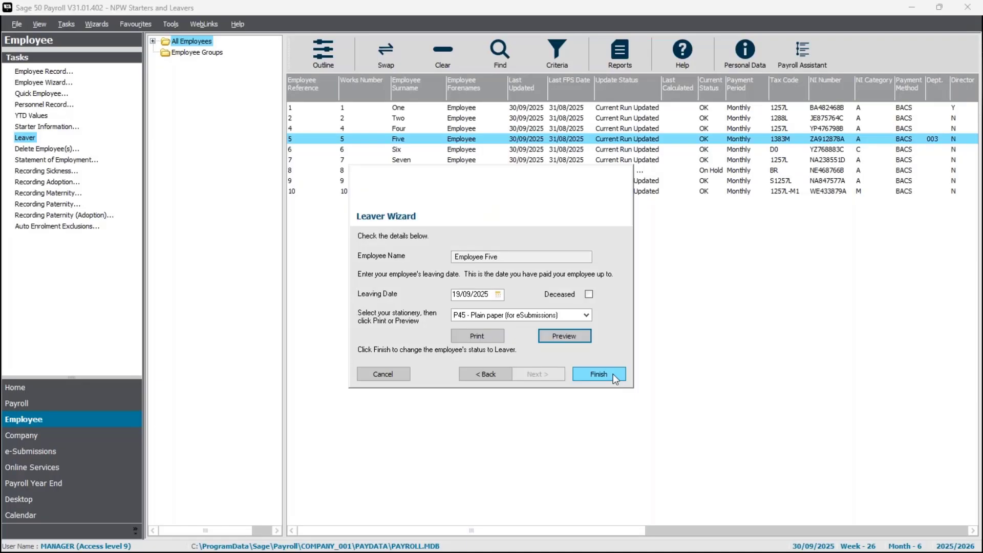
{"action": "left_click", "coordinate": [614, 376]}
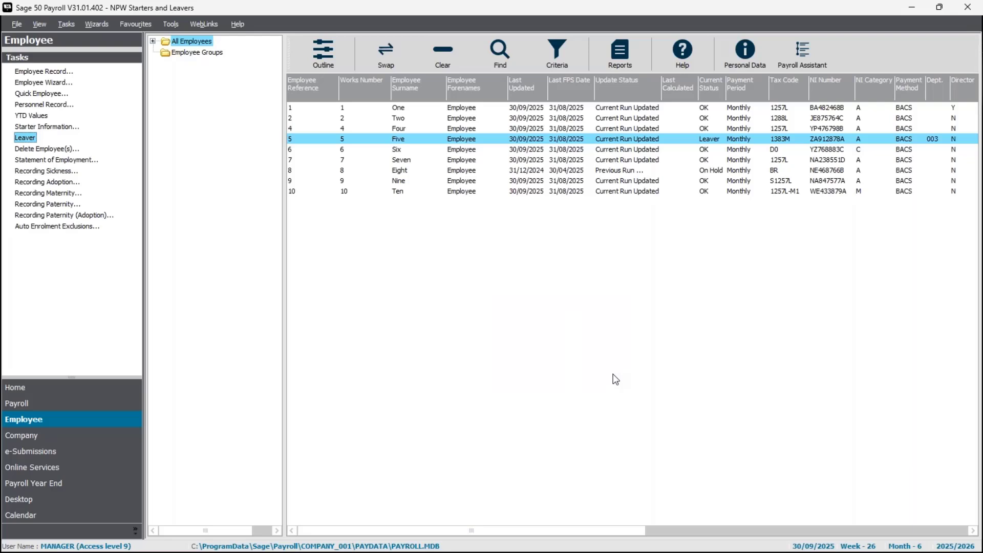
Step: Check the leave date and status in the employment details of employee reference 5, and close the record without changes
{"action": "right_click", "coordinate": [721, 139]}
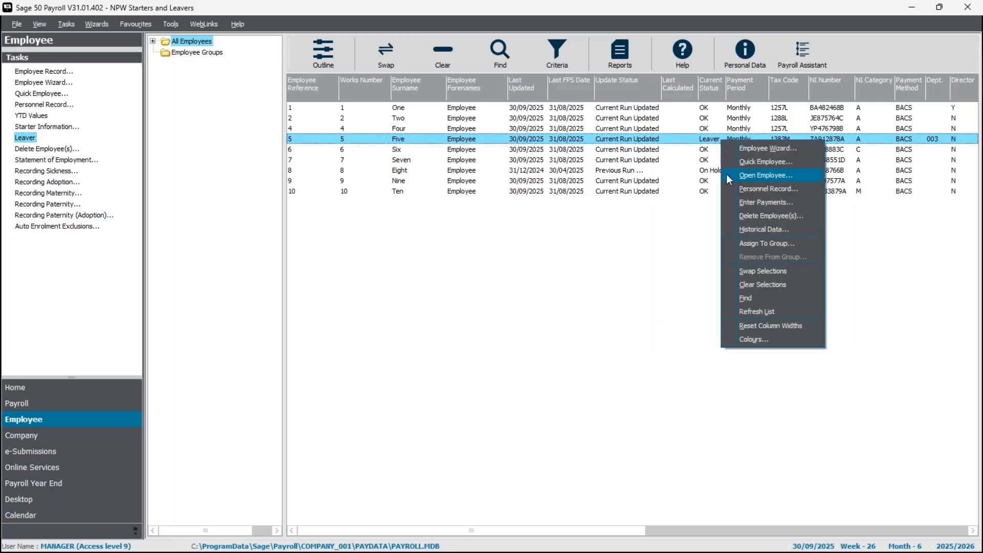
{"action": "key", "text": "Escape"}
{"action": "key", "text": "Return"}
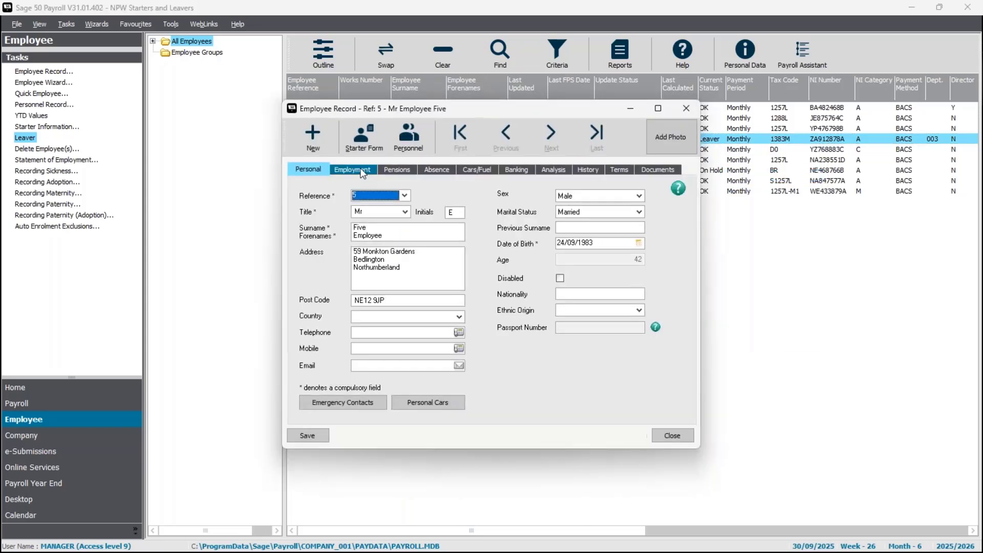
{"action": "left_click", "coordinate": [359, 169]}
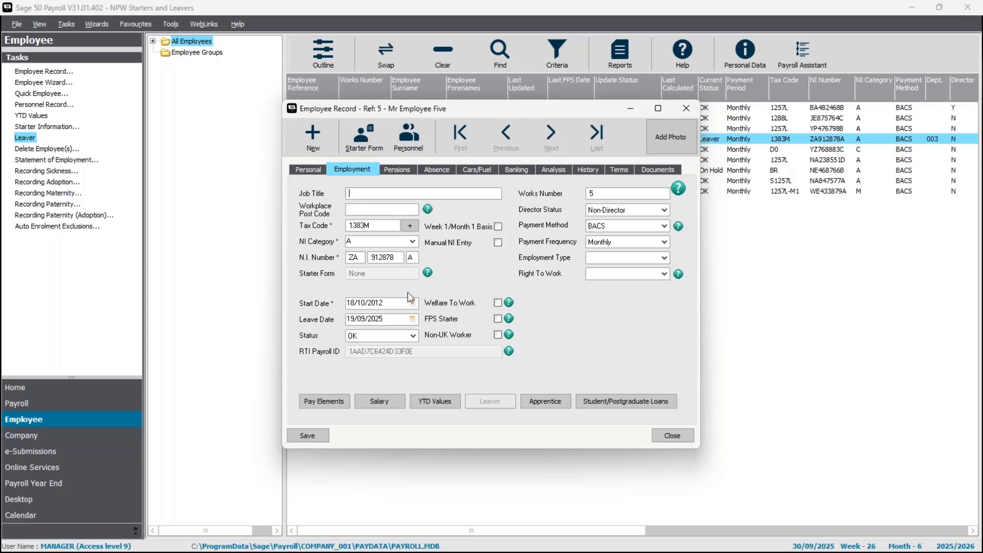
{"action": "left_click", "coordinate": [663, 437]}
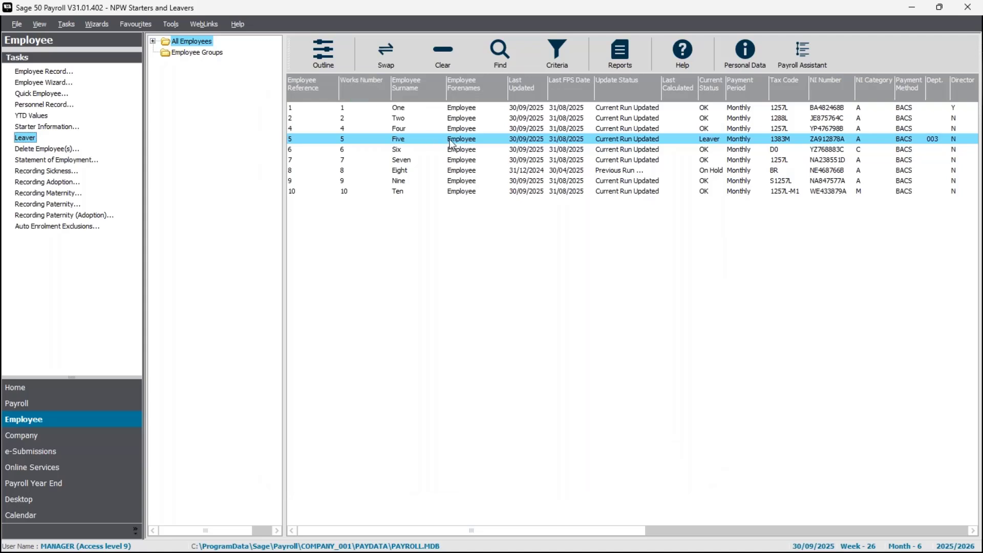
Step: Start the Leaver Wizard from the employment details of the employee with reference 4 and continue to the leaving details
{"action": "left_click", "coordinate": [414, 128]}
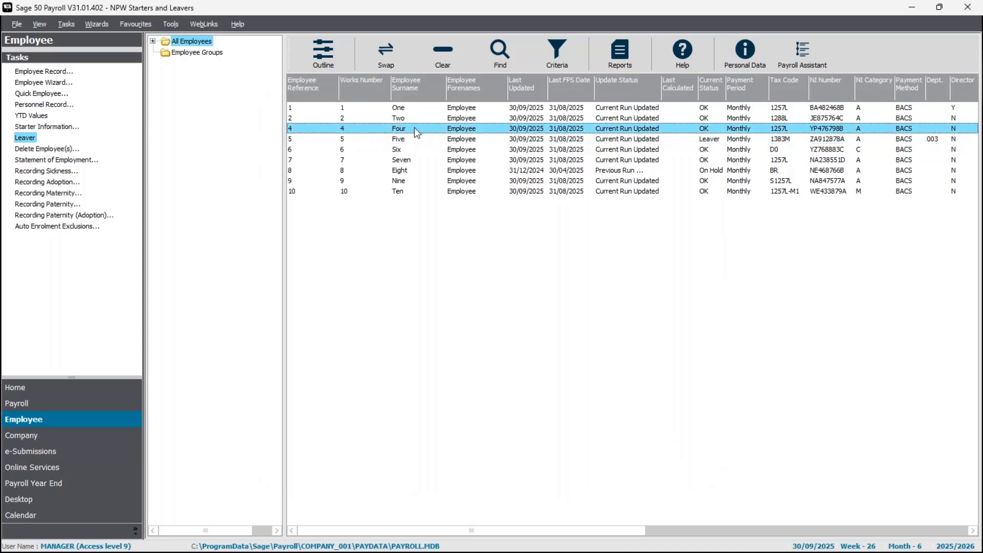
{"action": "double_click", "coordinate": [414, 127]}
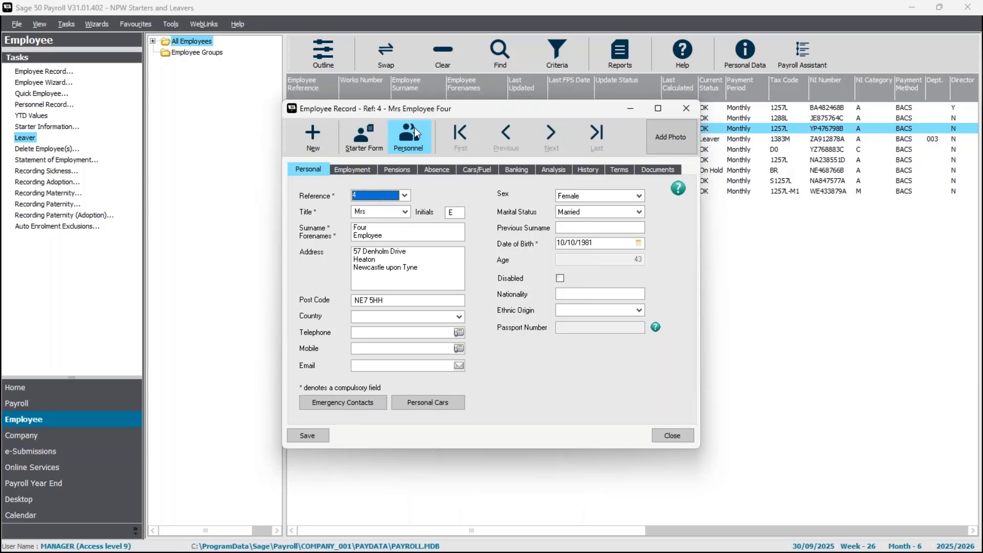
{"action": "left_click", "coordinate": [354, 171]}
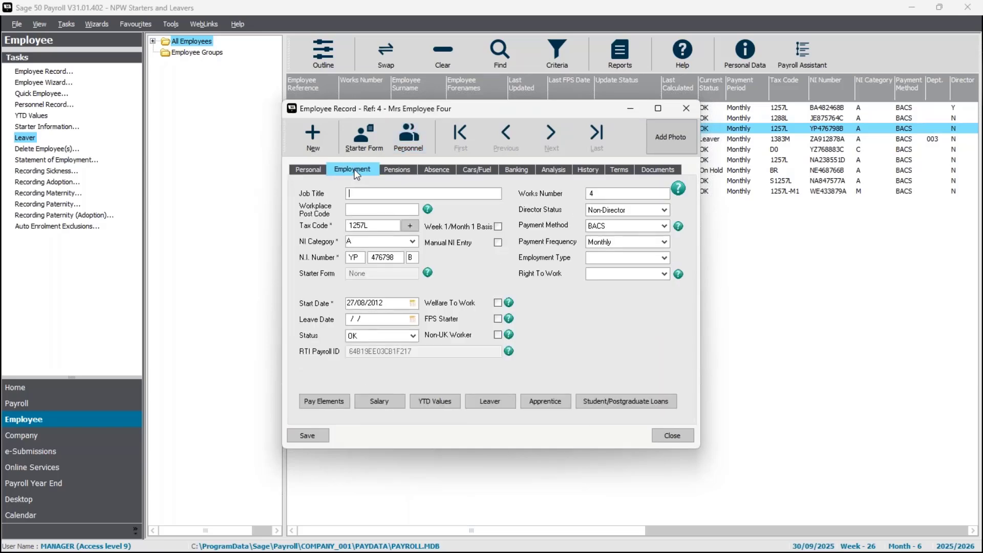
{"action": "left_click", "coordinate": [493, 402]}
{"action": "left_click", "coordinate": [549, 374]}
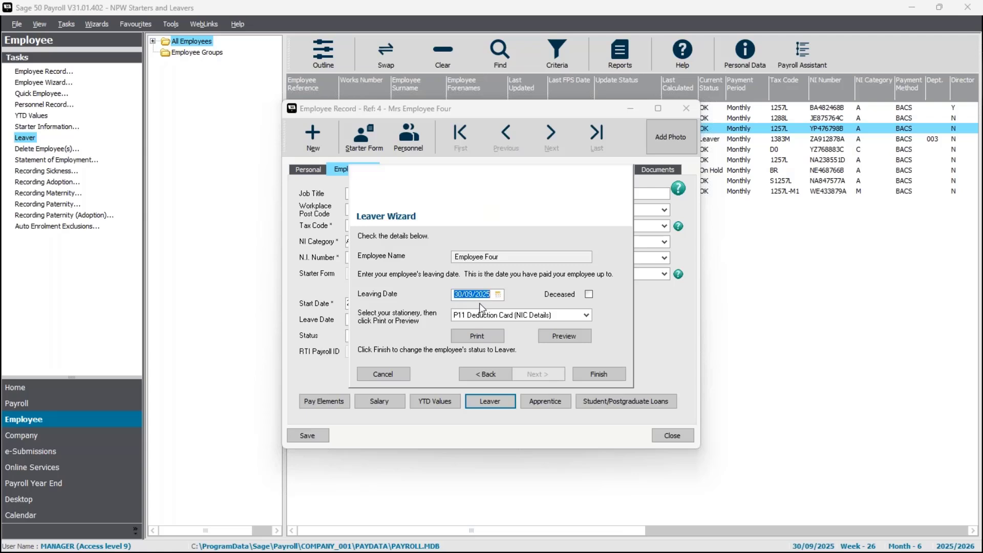
Step: Select the P45 - Plain paper (for eSubmissions) stationery, finish the wizard with leaving date 30/09/2025, and save and close the employee record
{"action": "left_click", "coordinate": [514, 317]}
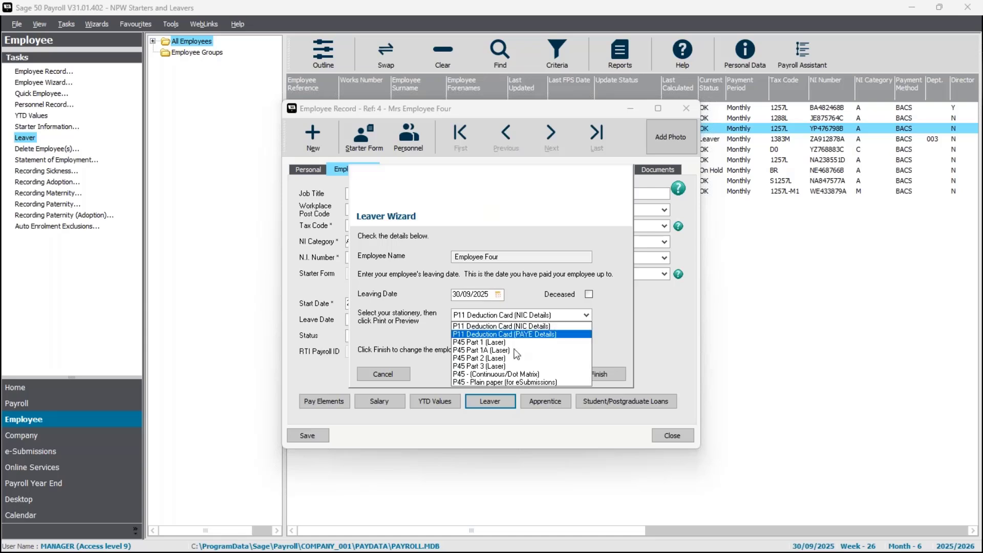
{"action": "left_click", "coordinate": [513, 381]}
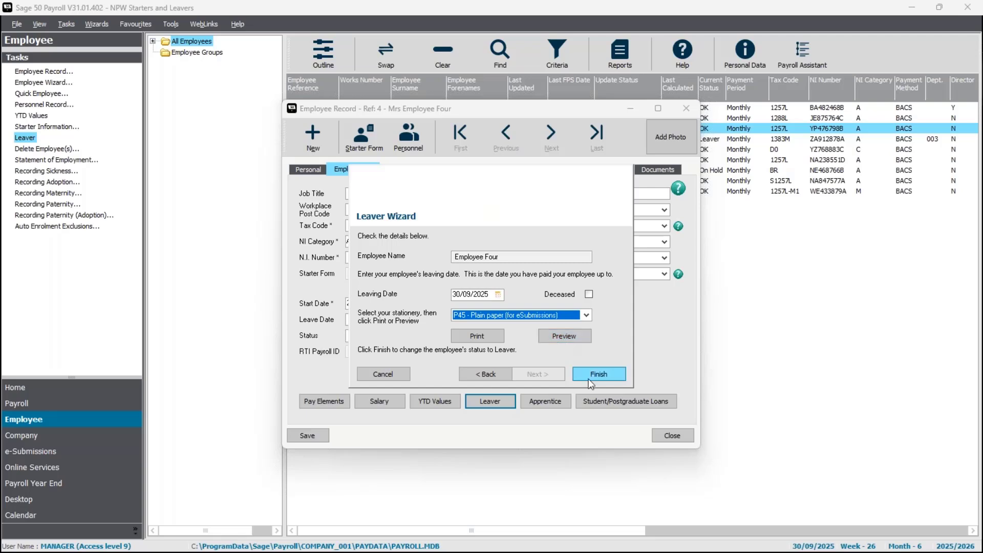
{"action": "left_click", "coordinate": [607, 377]}
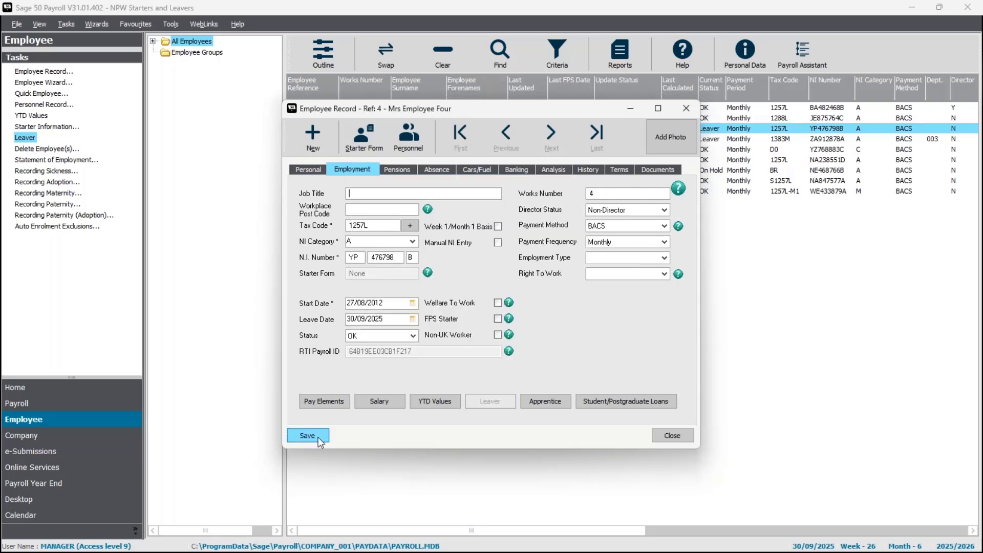
{"action": "left_click", "coordinate": [318, 437]}
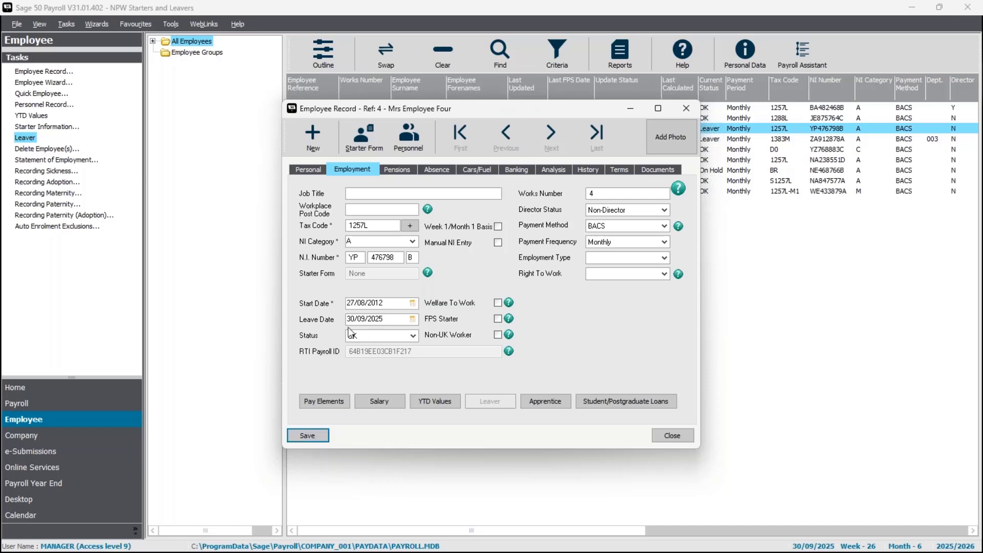
{"action": "left_click", "coordinate": [658, 435]}
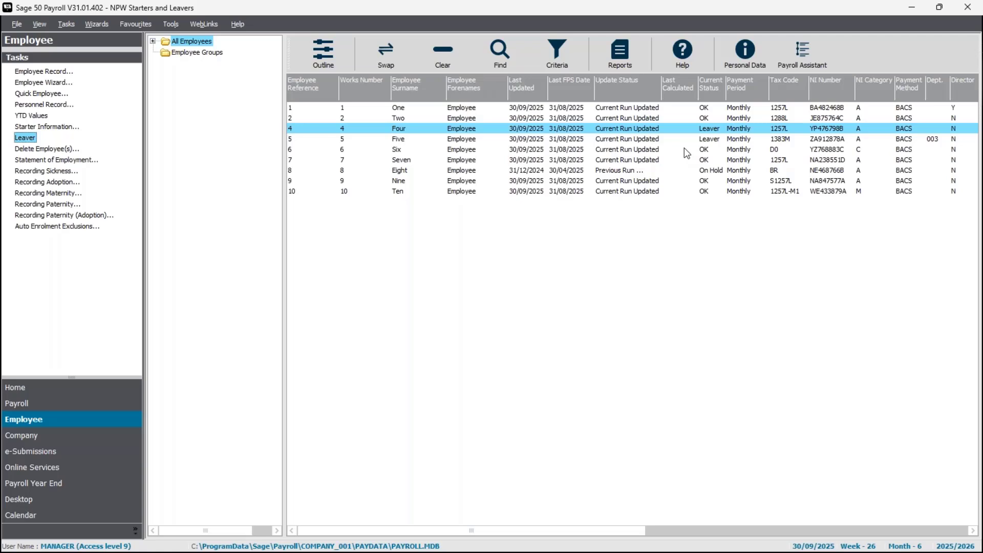
Step: Check the electronic document email settings in the analysis details of employee reference 5, and close the record without changes
{"action": "left_click", "coordinate": [506, 129]}
{"action": "left_click", "coordinate": [506, 137]}
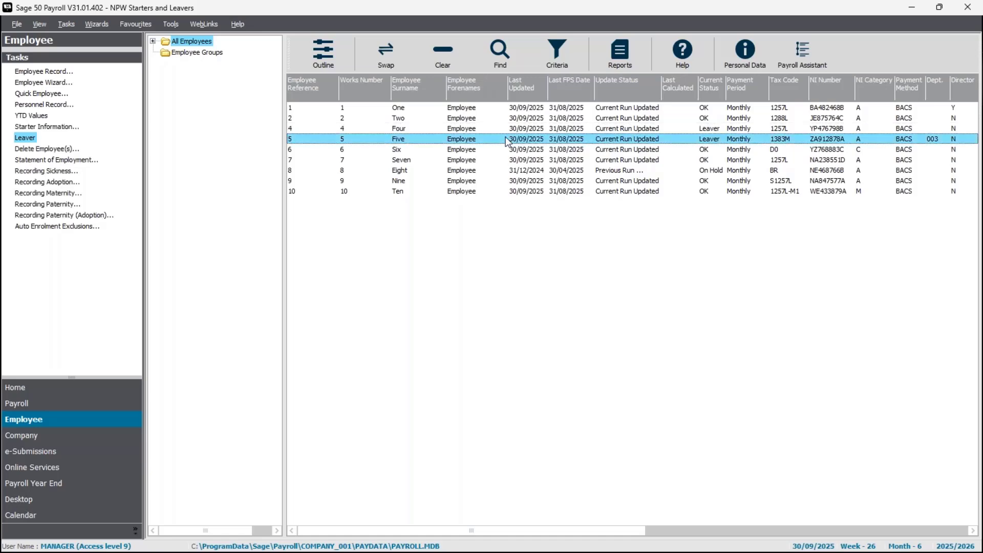
{"action": "right_click", "coordinate": [505, 136]}
{"action": "left_click", "coordinate": [513, 171]}
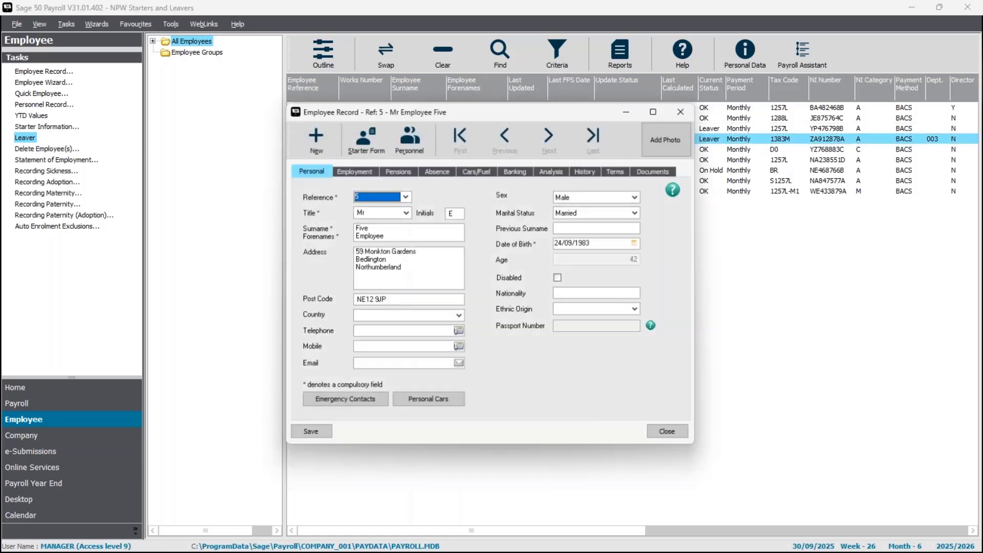
{"action": "left_click", "coordinate": [552, 169]}
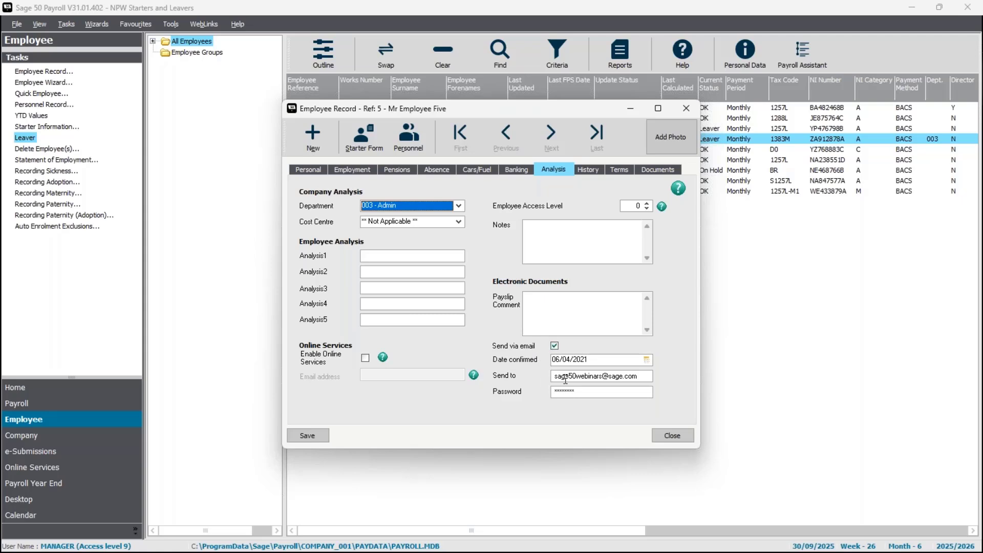
{"action": "left_click", "coordinate": [667, 438]}
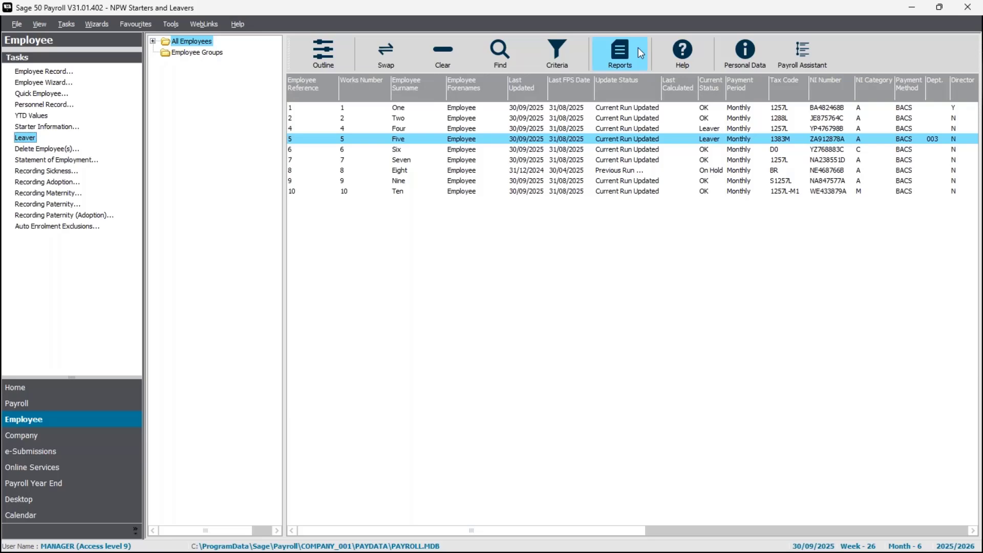
Step: Find the P45 reports for use with E-Submissions among the employee reports and maximise the Reports window
{"action": "left_click", "coordinate": [626, 54]}
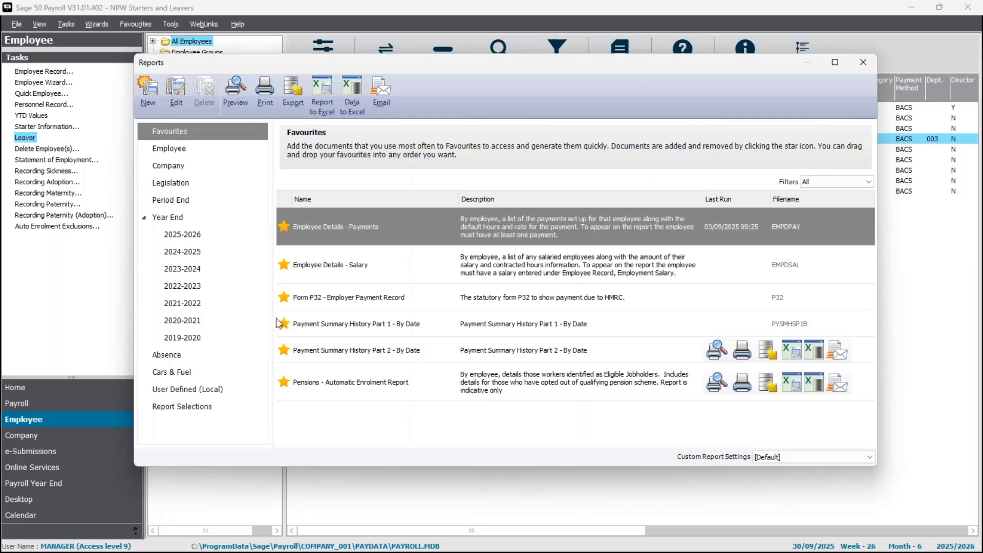
{"action": "left_click", "coordinate": [174, 152]}
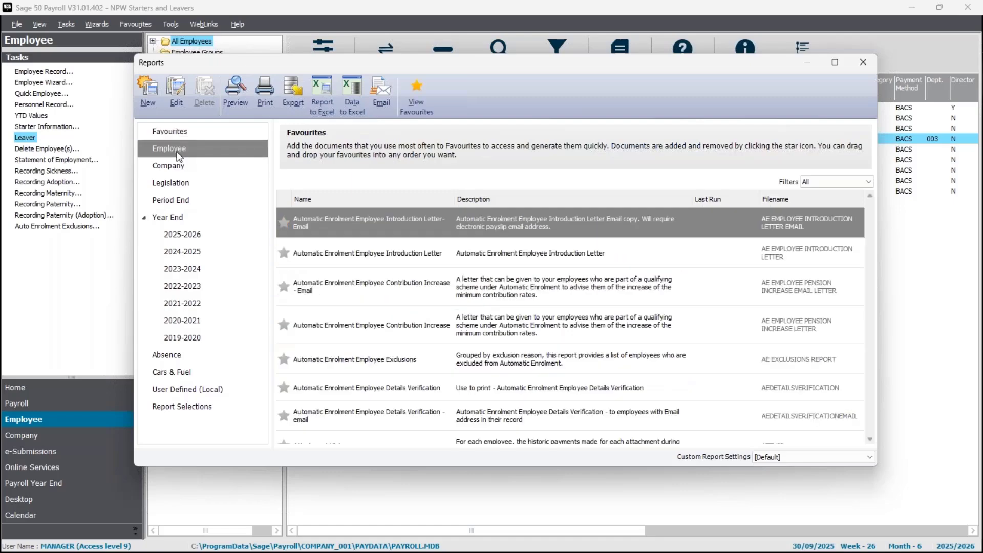
{"action": "scroll", "coordinate": [462, 326], "scroll_direction": "down", "scroll_amount": 5}
{"action": "scroll", "coordinate": [462, 325], "scroll_direction": "down", "scroll_amount": 10}
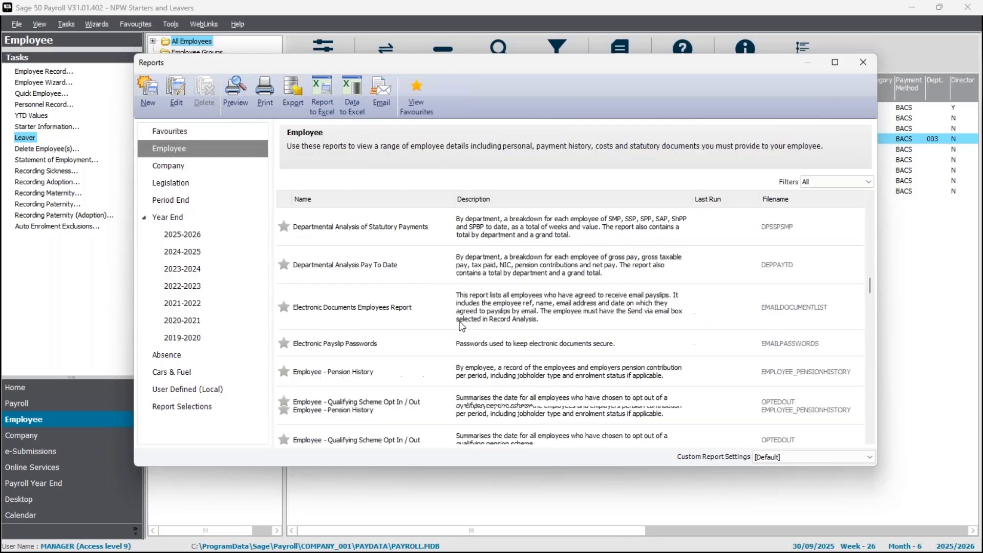
{"action": "scroll", "coordinate": [461, 326], "scroll_direction": "down", "scroll_amount": 10}
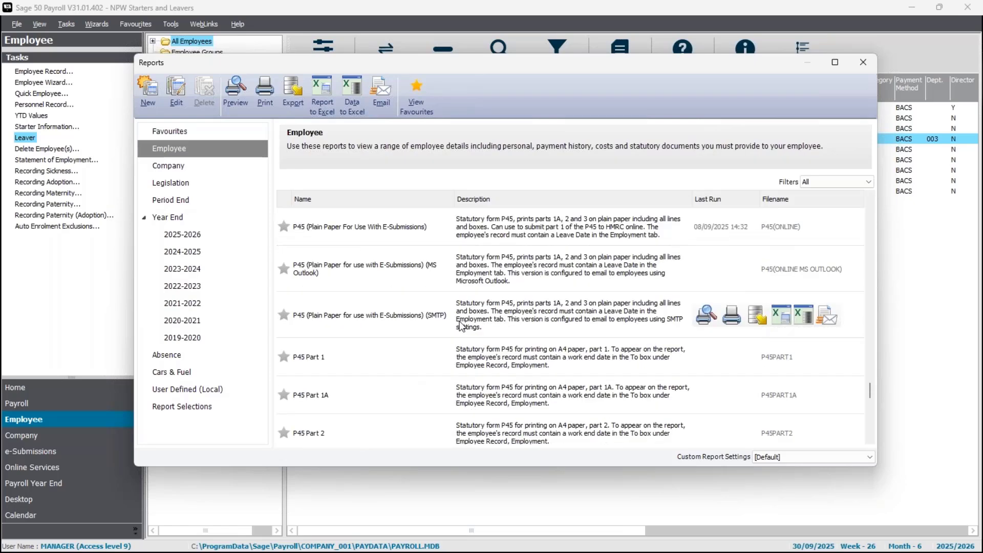
{"action": "left_click", "coordinate": [834, 62]}
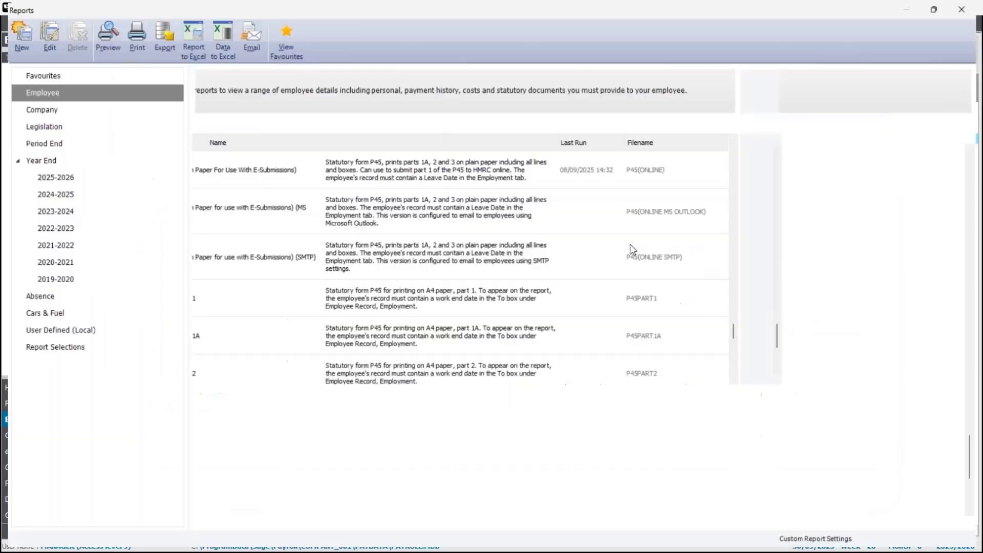
Step: Examine the MS Outlook and SMTP versions of the plain paper P45 report, and close the reports without running any
{"action": "scroll", "coordinate": [331, 236], "scroll_direction": "up", "scroll_amount": 2}
{"action": "left_click", "coordinate": [343, 281]}
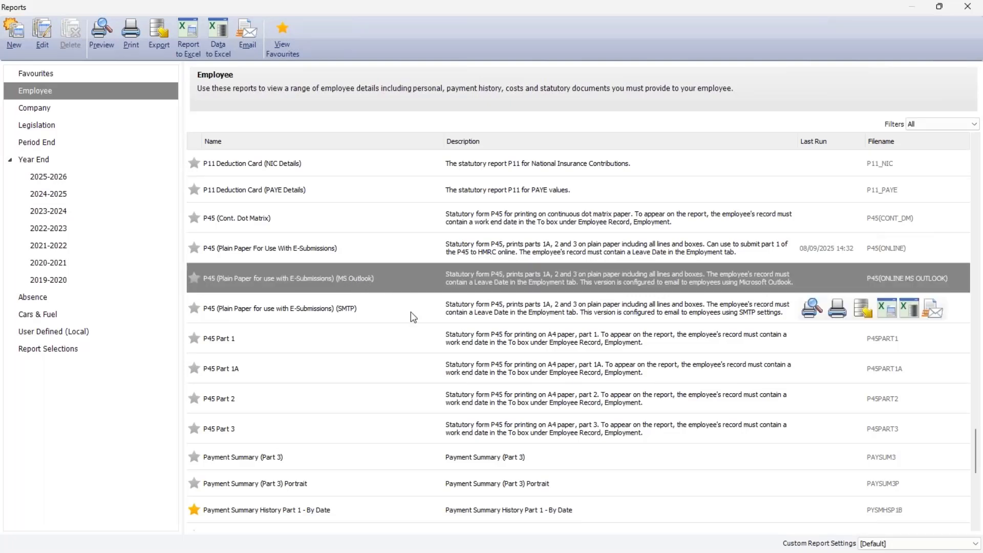
{"action": "left_click", "coordinate": [359, 319]}
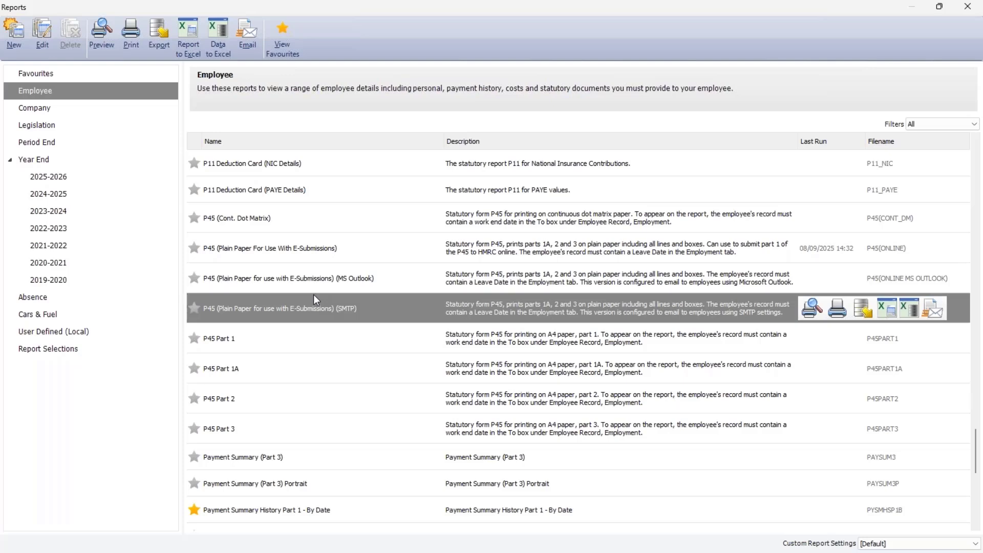
{"action": "left_click", "coordinate": [390, 285]}
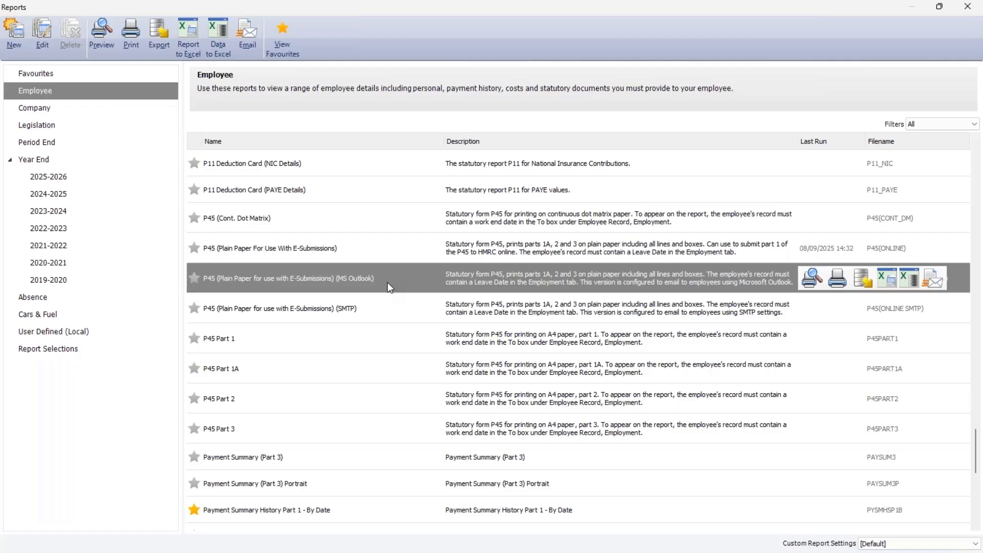
{"action": "left_click", "coordinate": [962, 11]}
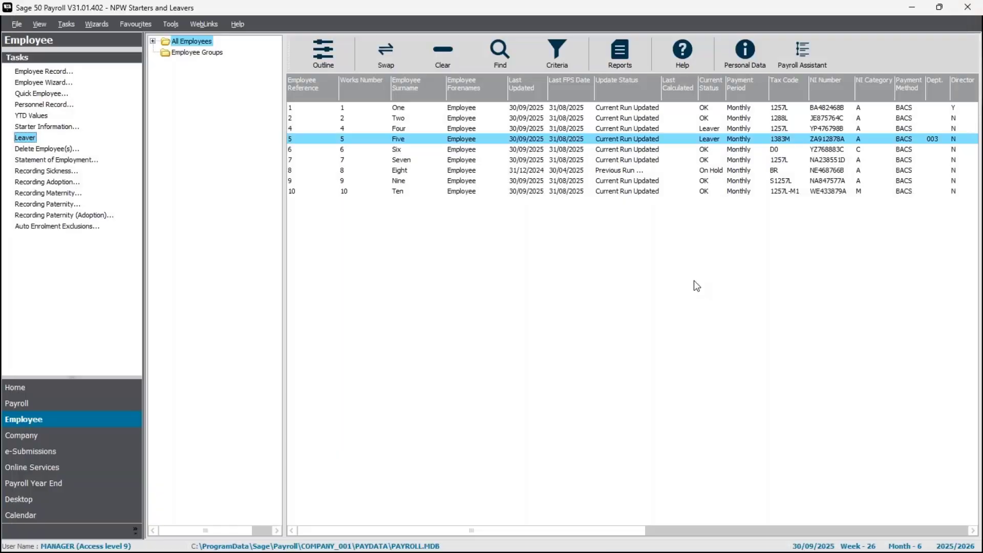